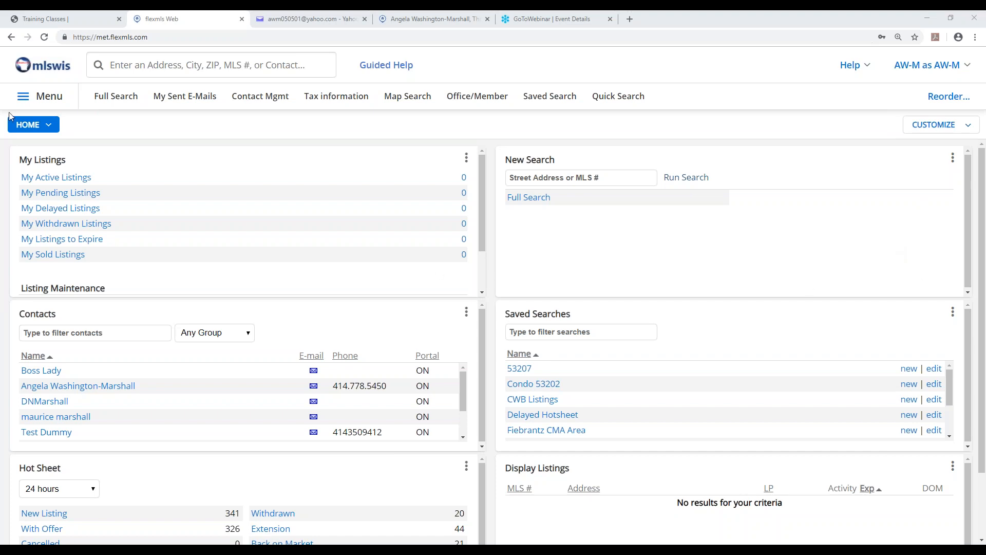
Open the Portal Preferences page and view its Intro section, leaving the section collapsed.
left_click(49, 98)
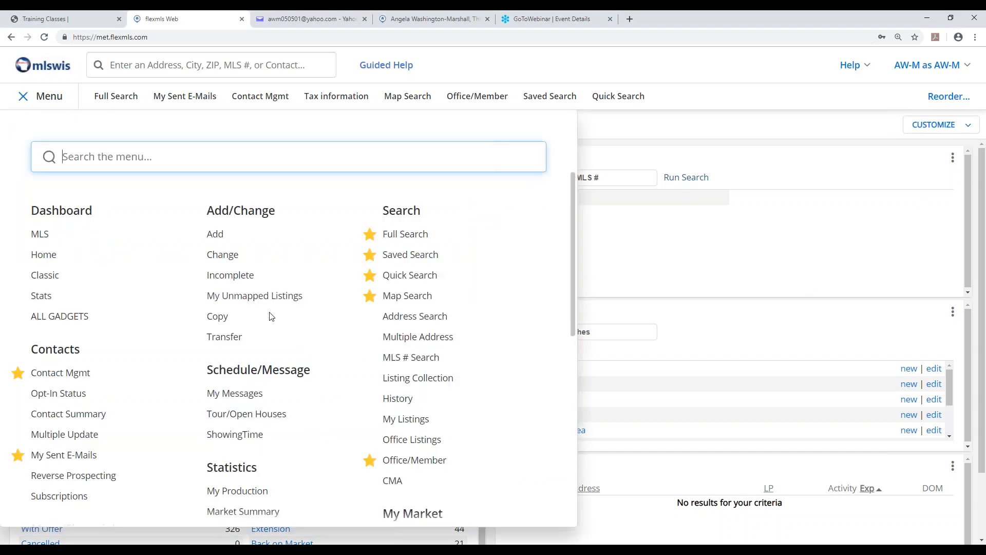
scroll(271, 316, "down", 3)
scroll(288, 339, "down", 3)
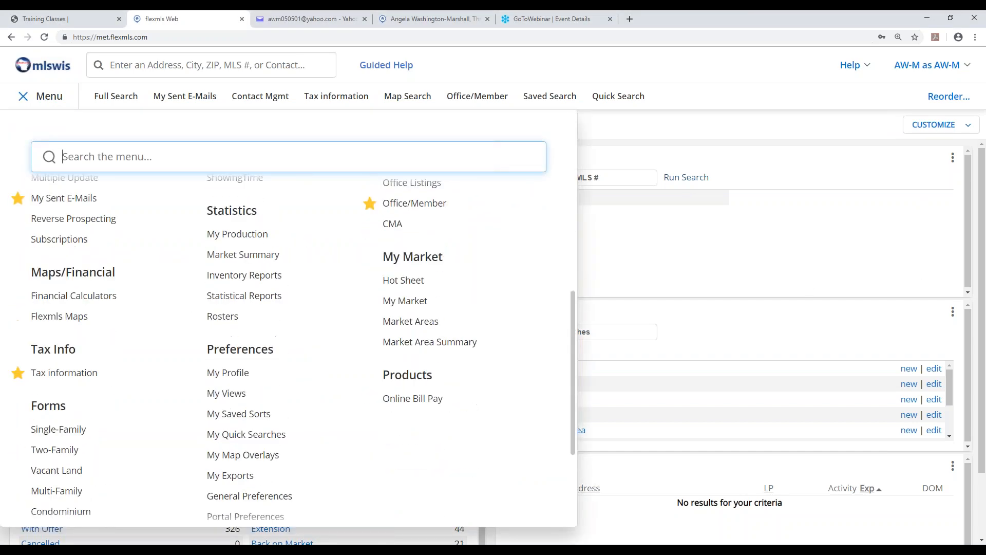
scroll(226, 307, "down", 2)
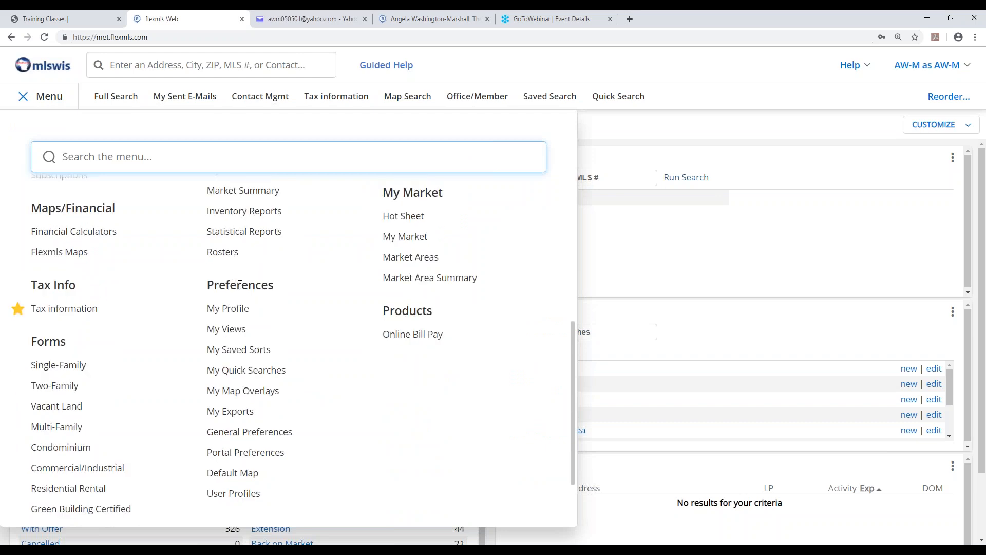
left_click(247, 453)
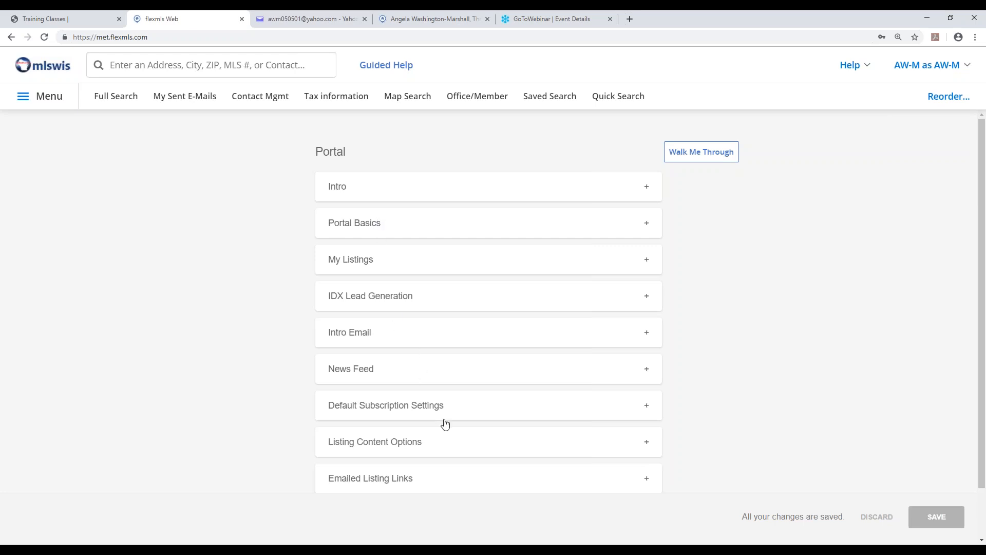
left_click(369, 190)
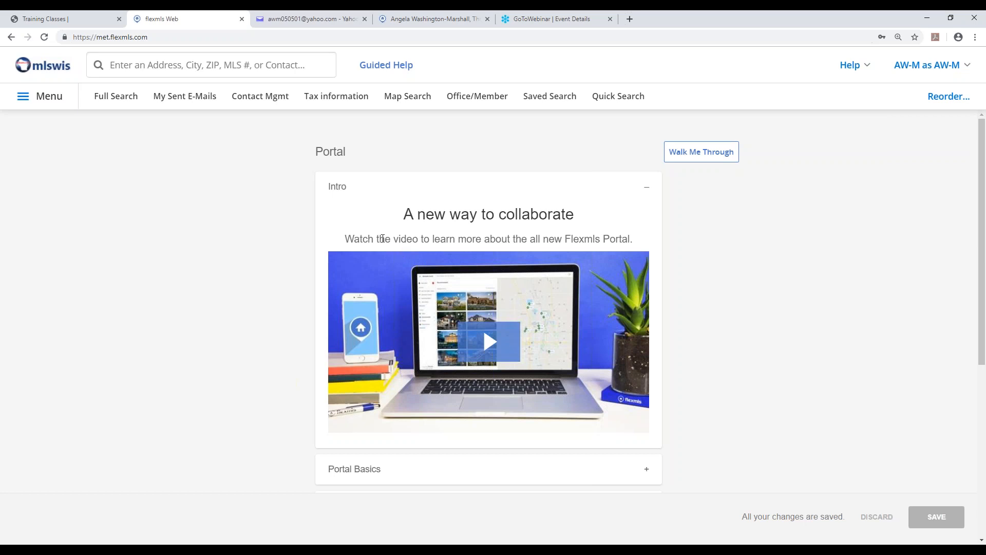
left_click(650, 190)
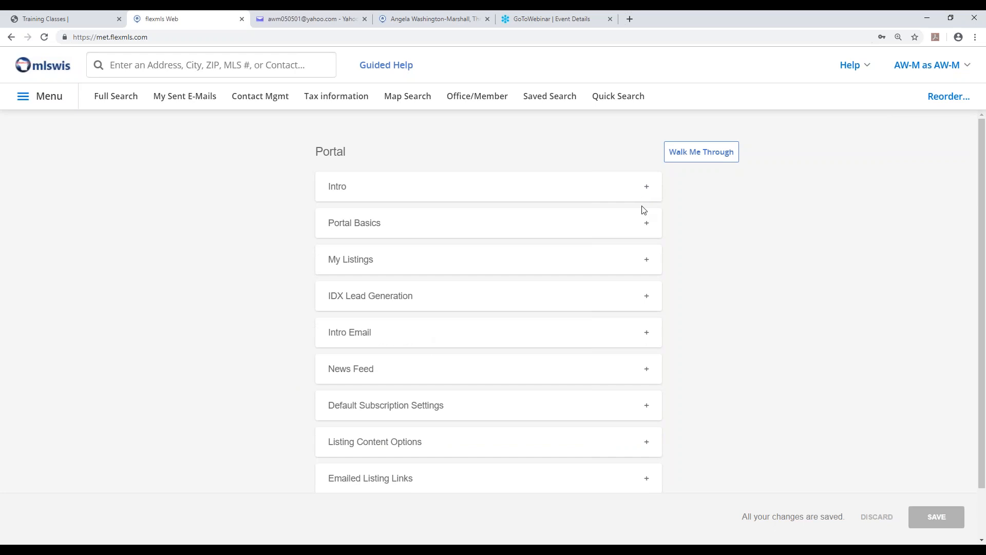
Review the portal name and URL in Portal Basics and the home page display setting under My Listings.
left_click(371, 230)
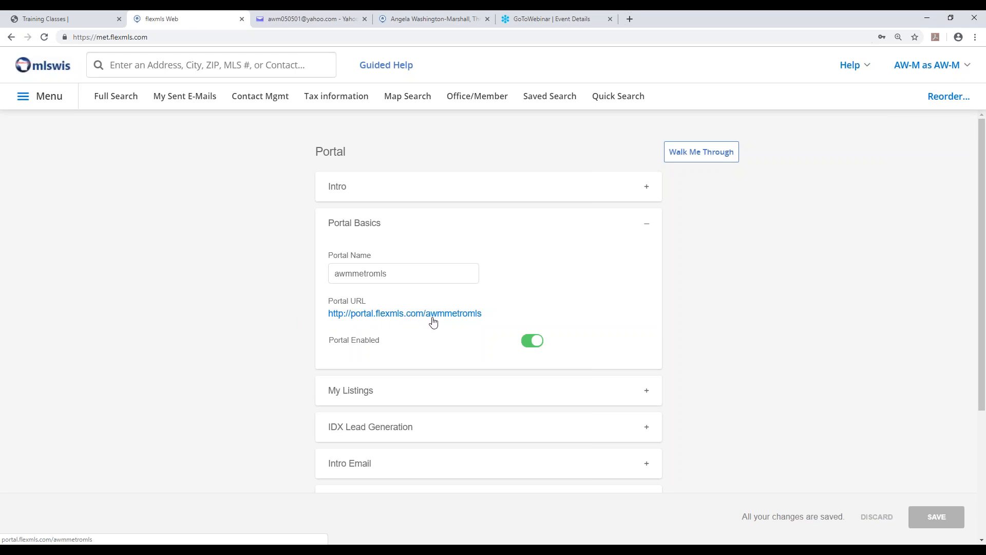
left_click(409, 272)
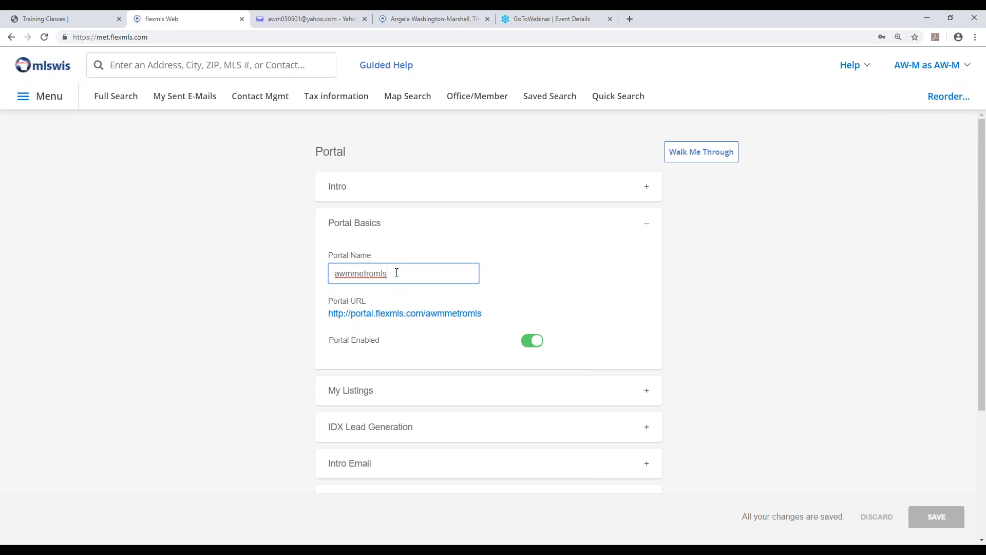
left_click_drag(390, 274, 304, 282)
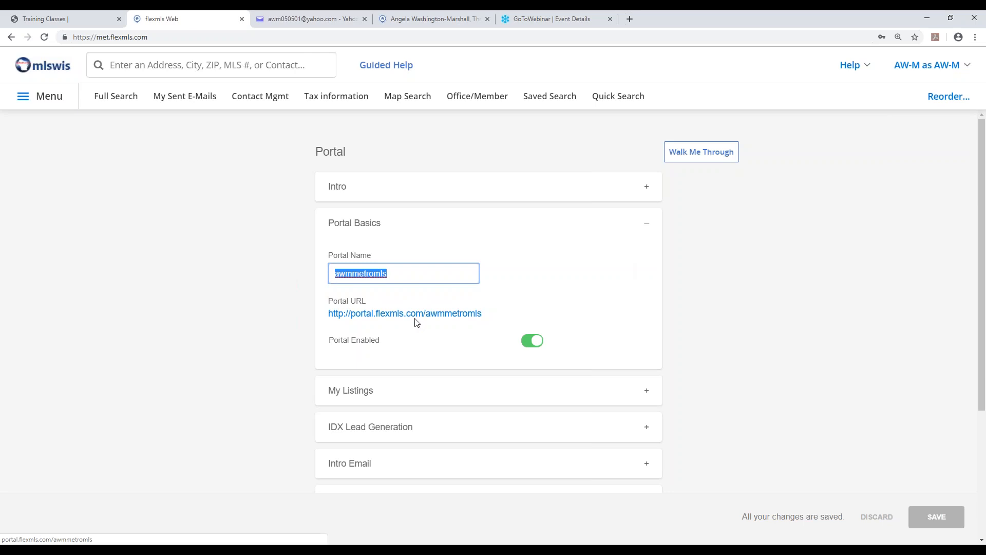
left_click(650, 226)
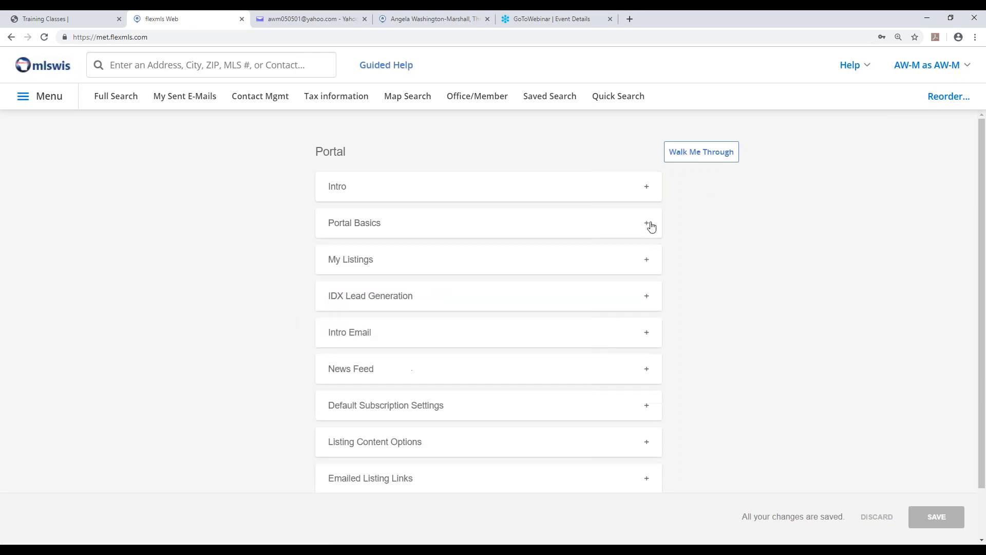
left_click(363, 259)
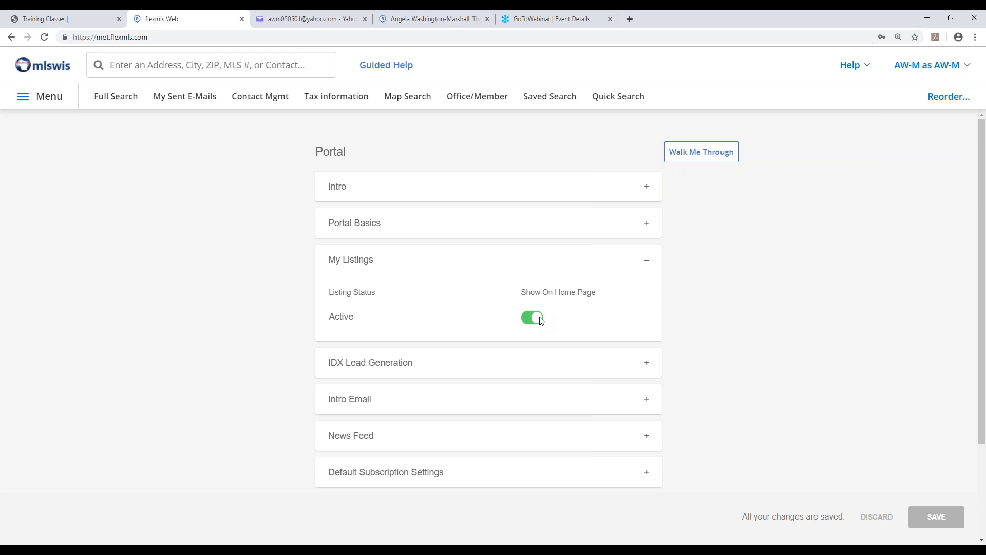
left_click(648, 261)
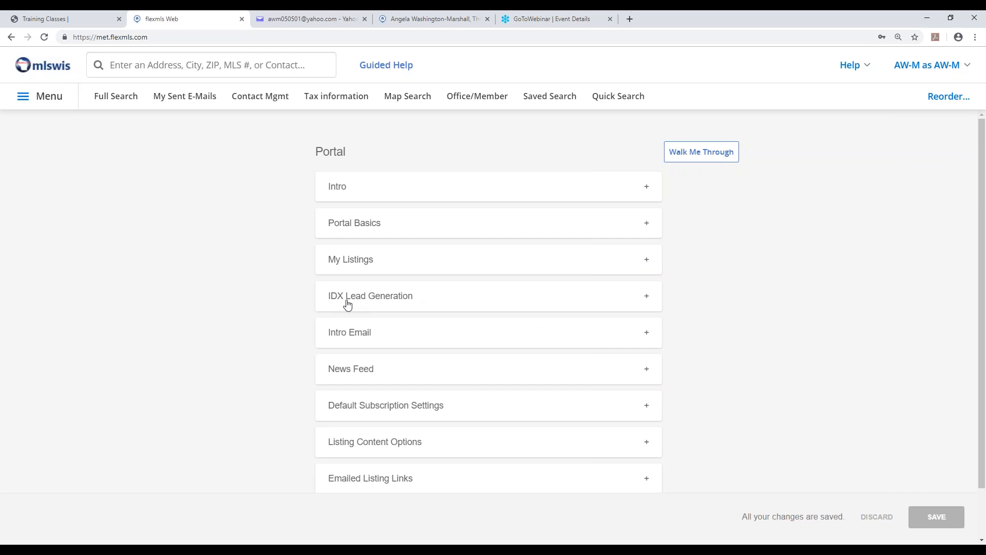
Expand the Intro Email section and examine the automatic invite setting and the email's subject line.
left_click(368, 340)
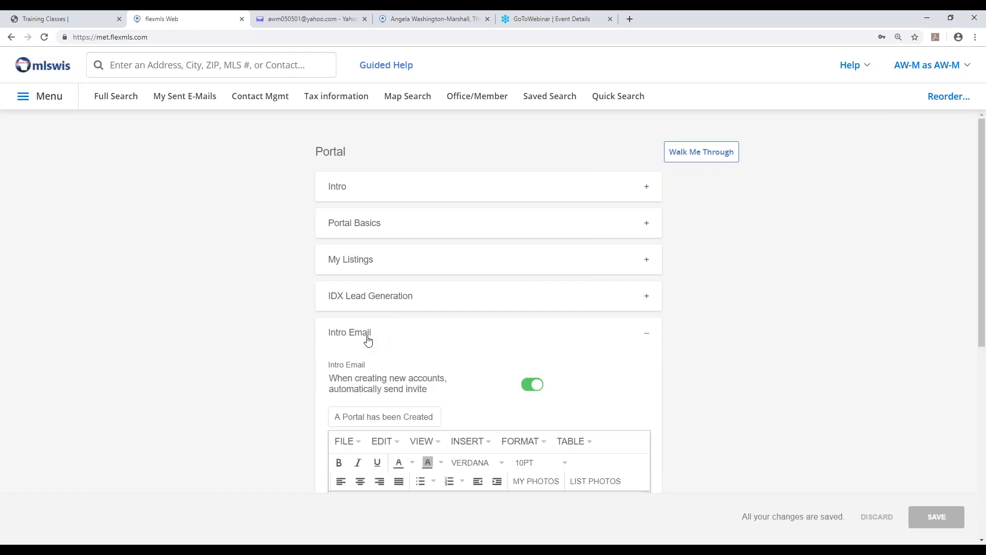
scroll(440, 341, "down", 2)
scroll(450, 338, "down", 1)
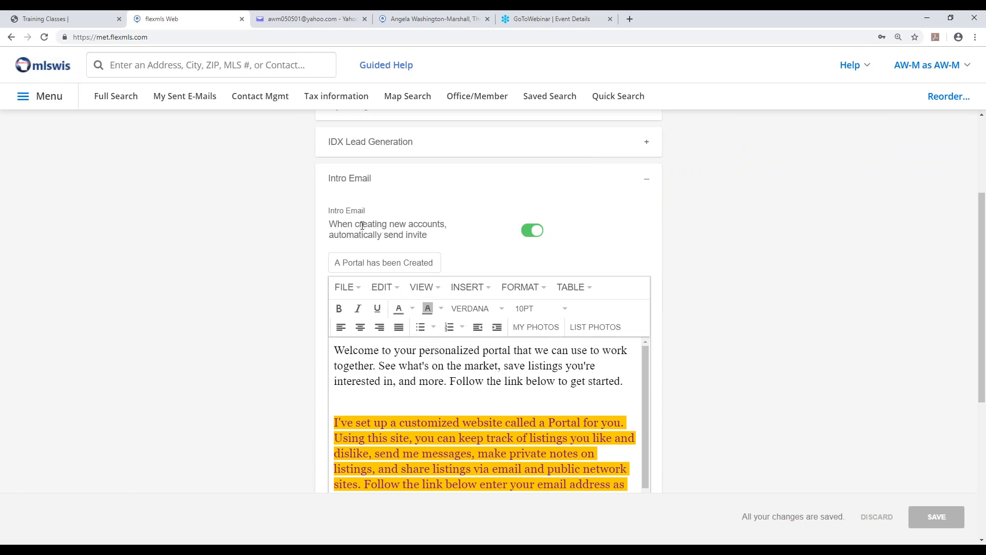
left_click_drag(334, 225, 449, 237)
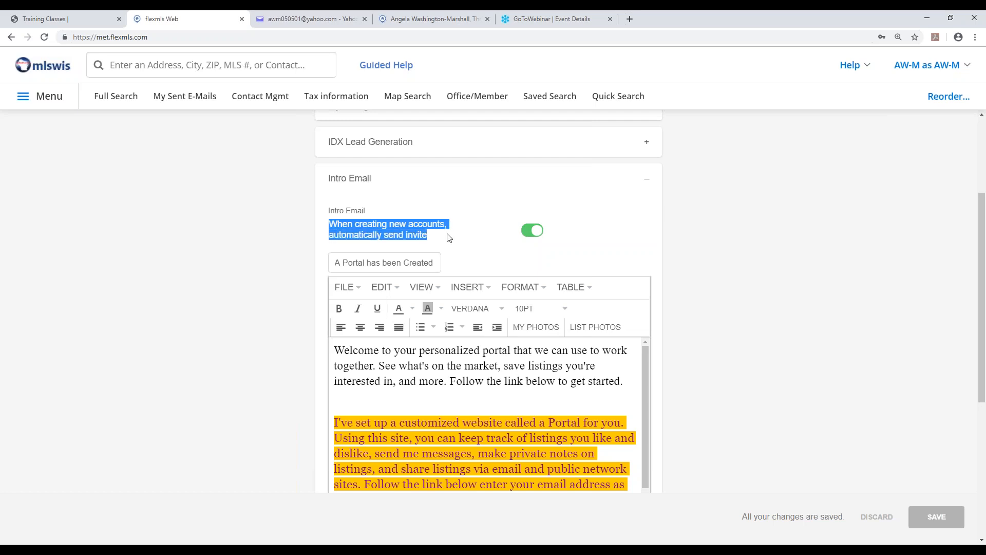
left_click(474, 244)
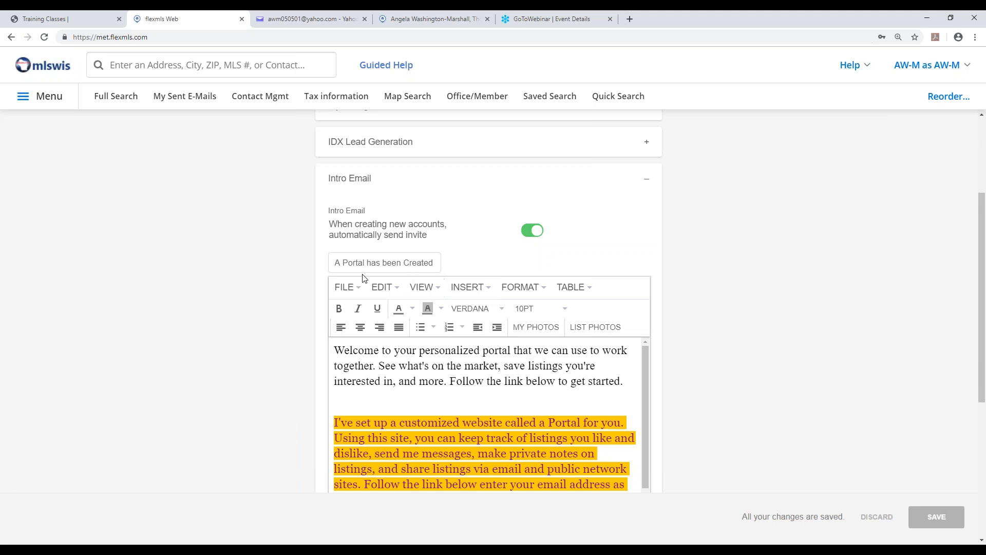
left_click_drag(332, 263, 452, 267)
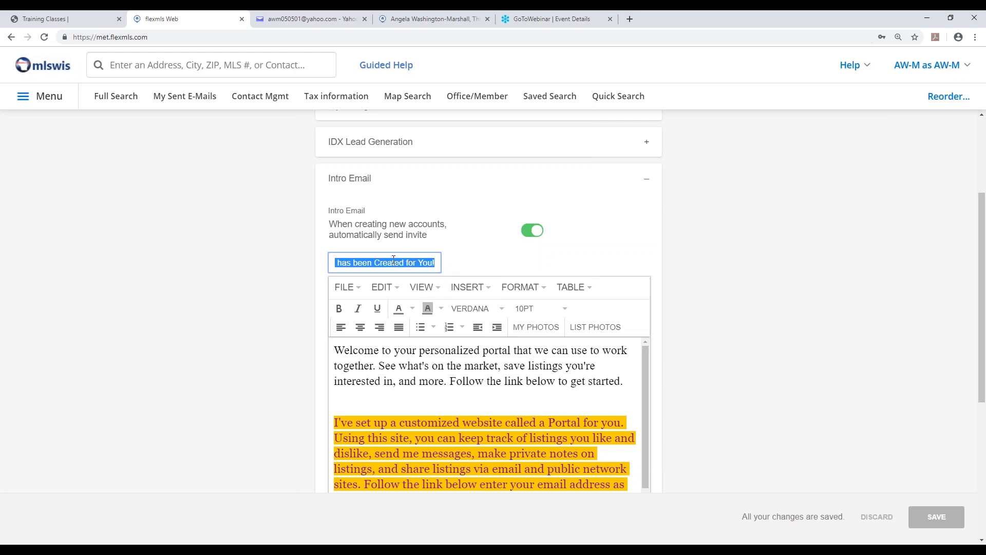
left_click(422, 263)
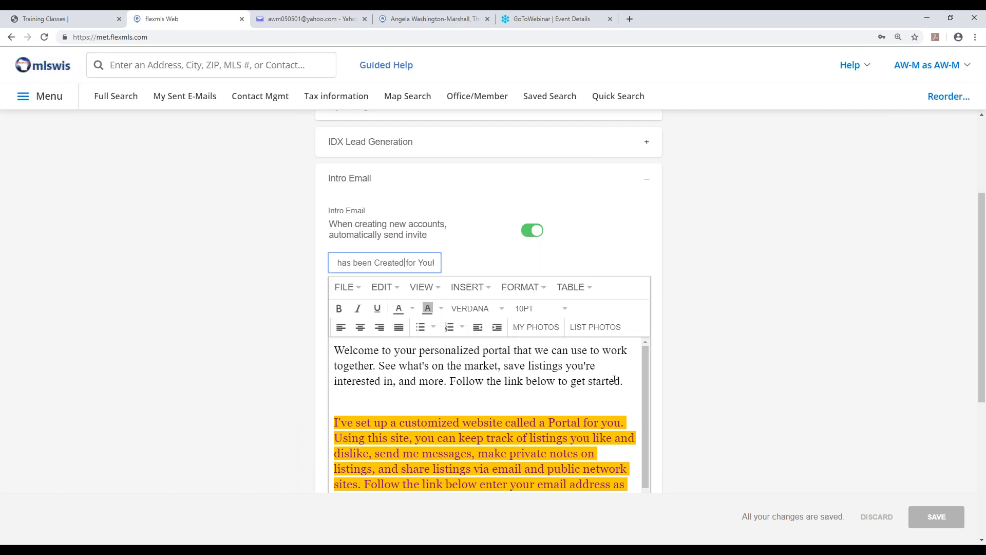
Read through the intro email's body, checking the welcome paragraph, the highlighted instructions and the portal link.
left_click_drag(632, 381, 332, 351)
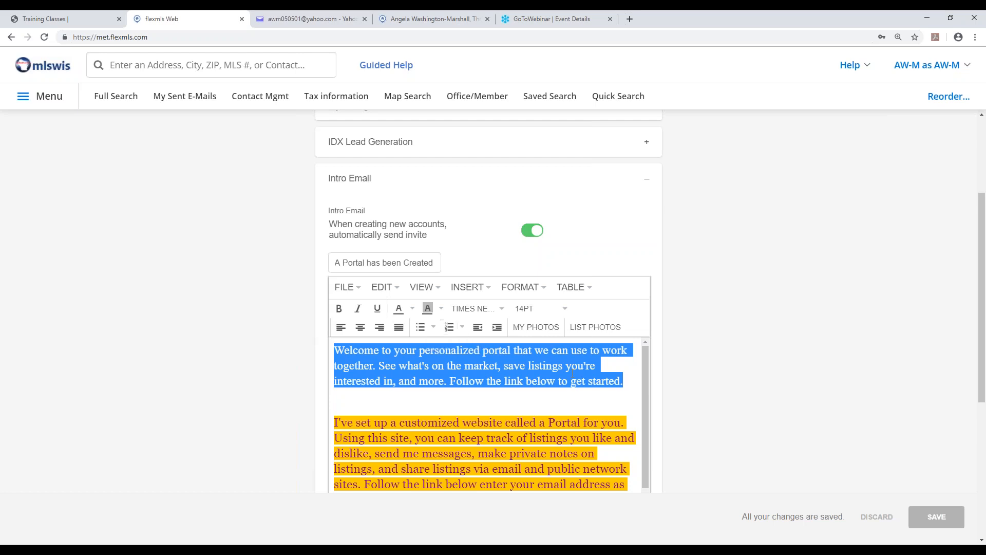
left_click_drag(645, 377, 646, 420)
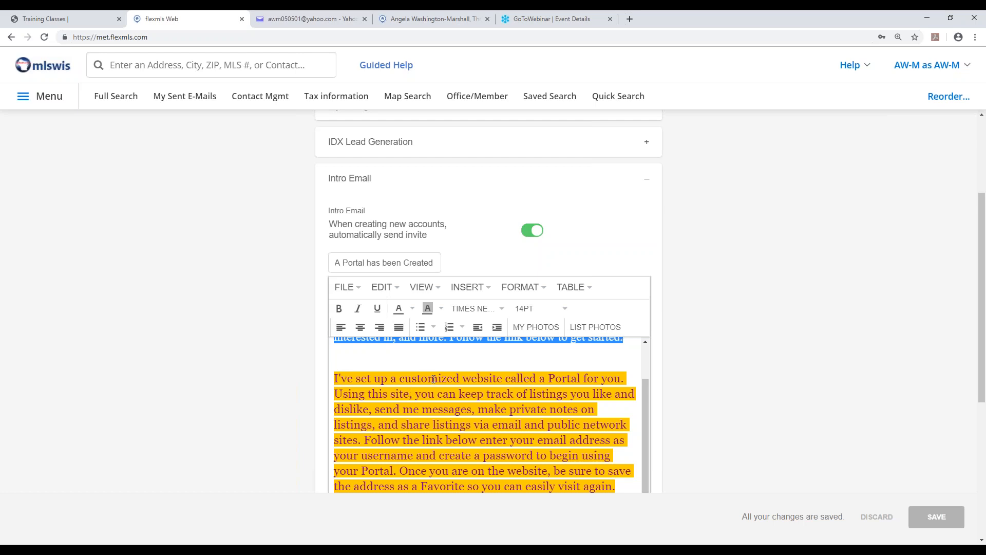
scroll(537, 381, "up", 1)
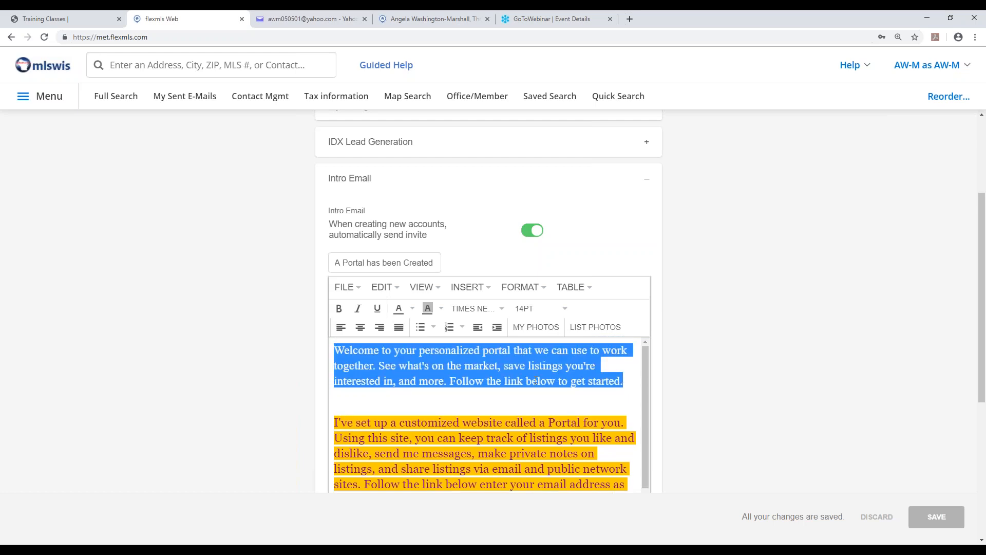
left_click(491, 379)
scroll(484, 418, "down", 3)
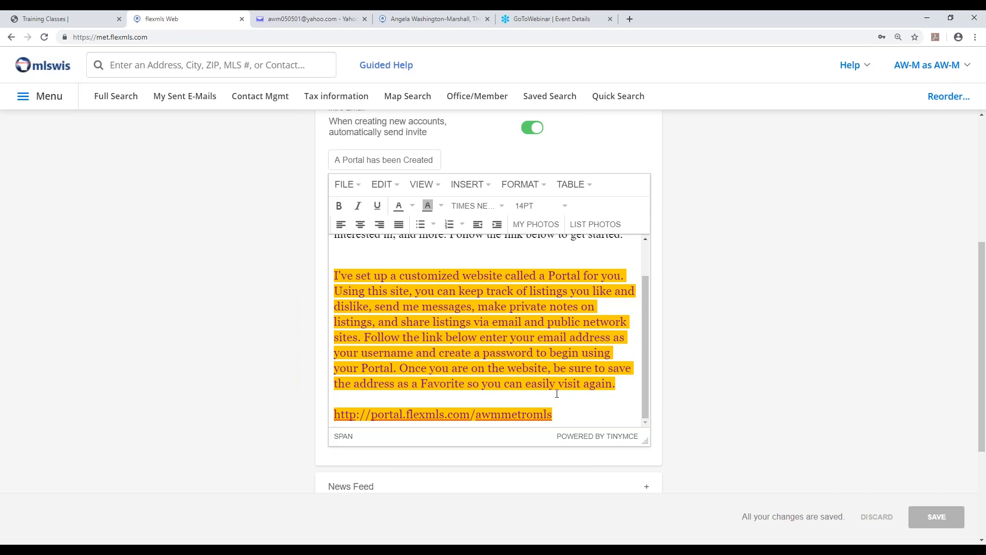
left_click(566, 414)
left_click_drag(554, 414, 325, 414)
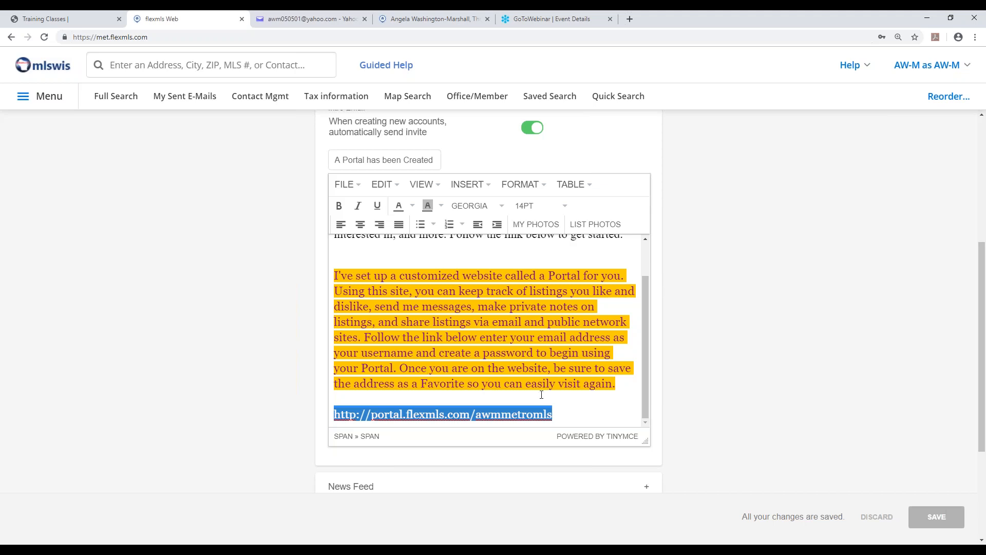
left_click(572, 409)
scroll(598, 405, "up", 1)
scroll(597, 402, "down", 1)
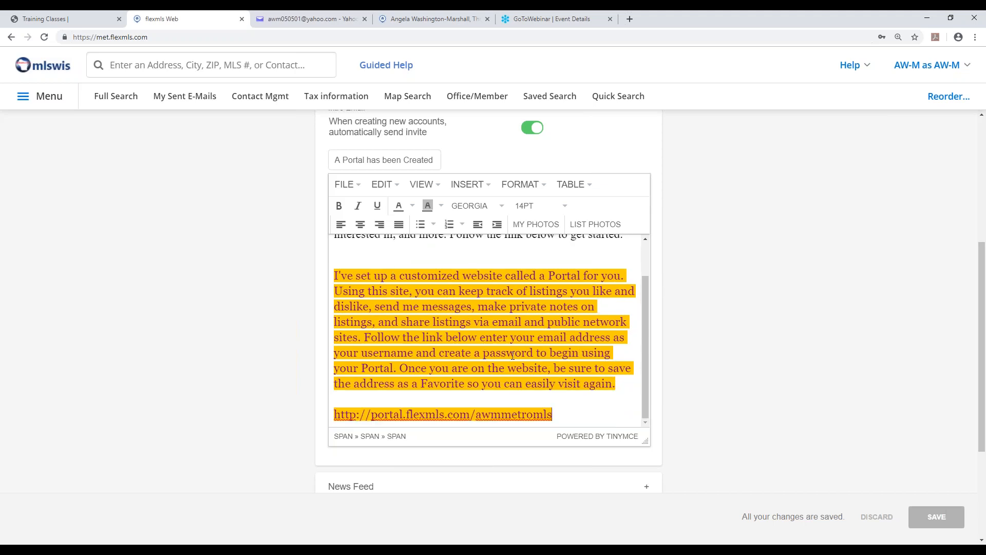
left_click_drag(646, 403, 649, 349)
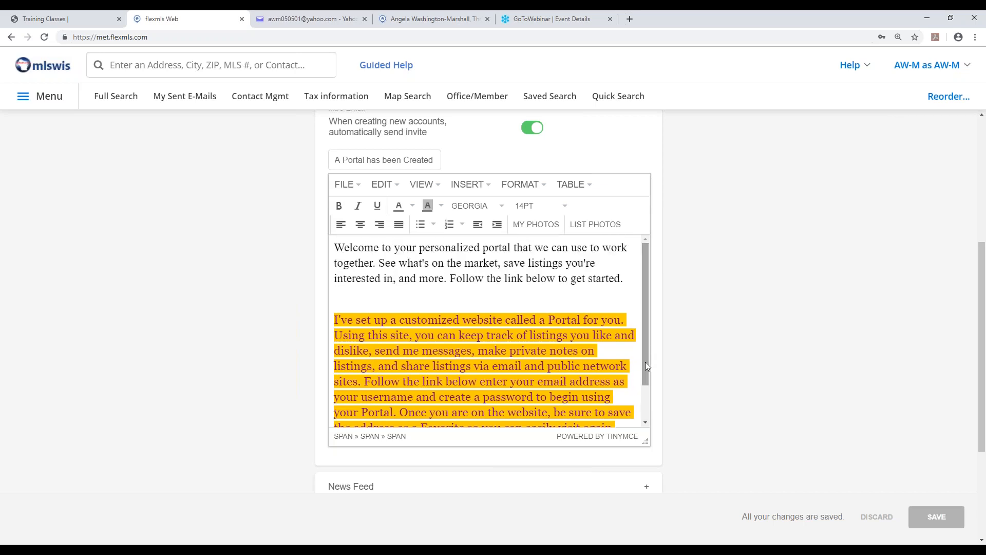
Switch to Yahoo Mail, open the "A Portal has been Created for You!" message and examine its welcome text and portal link.
left_click(284, 19)
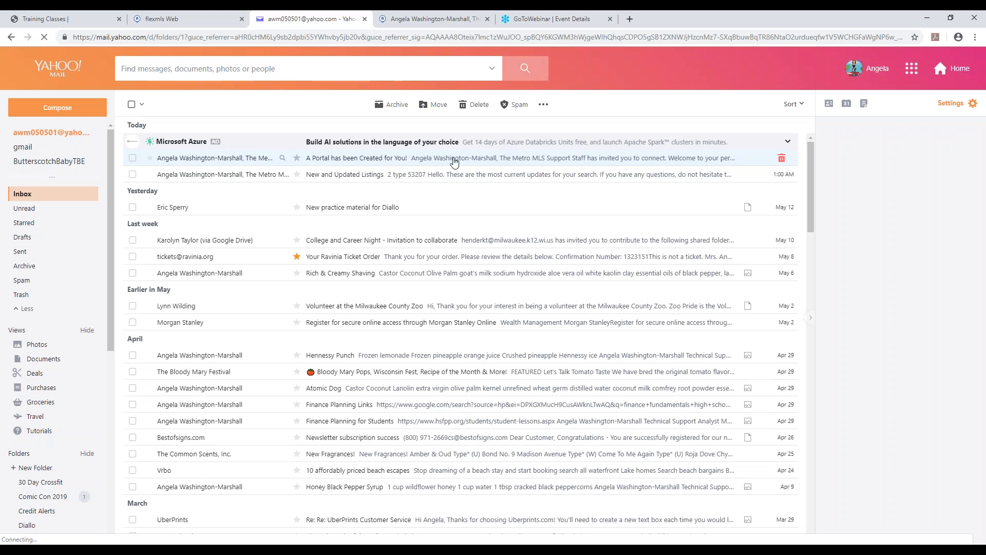
left_click(456, 160)
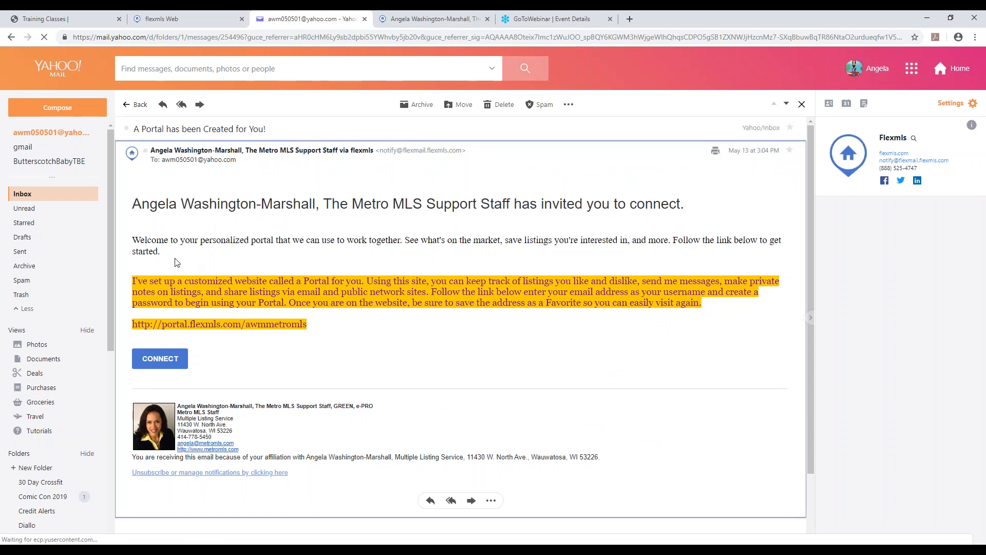
left_click_drag(160, 252, 137, 244)
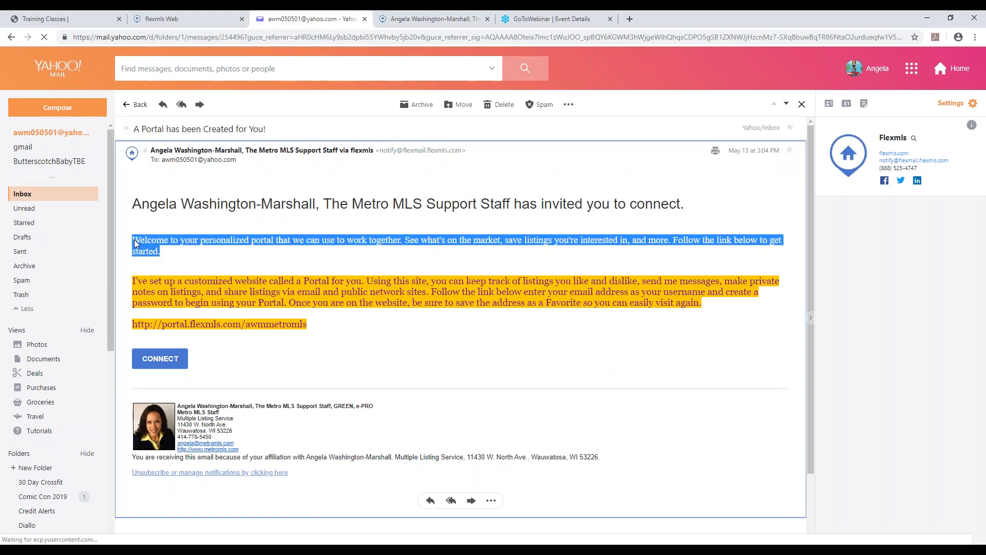
left_click(136, 243)
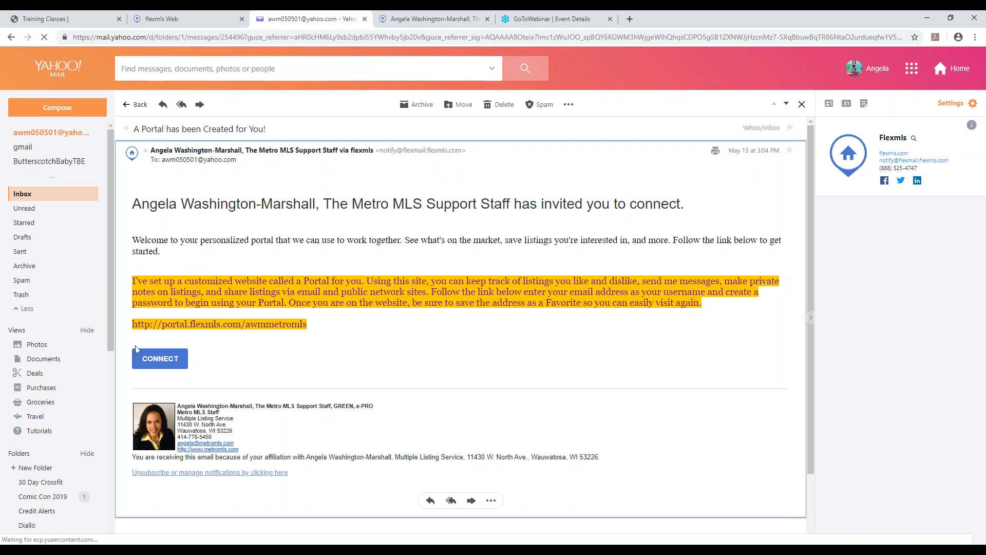
left_click_drag(300, 324, 257, 324)
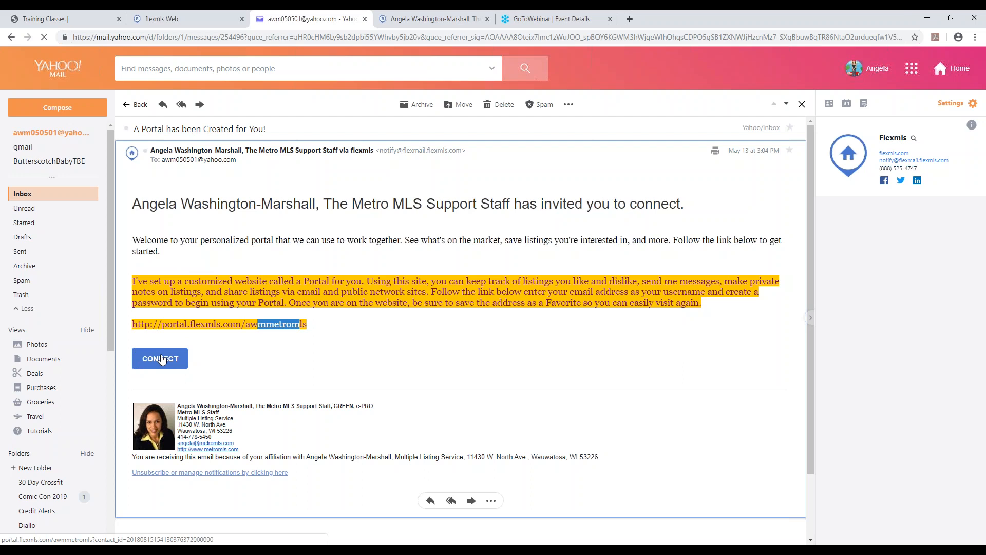
left_click(306, 326)
left_click_drag(306, 325, 132, 329)
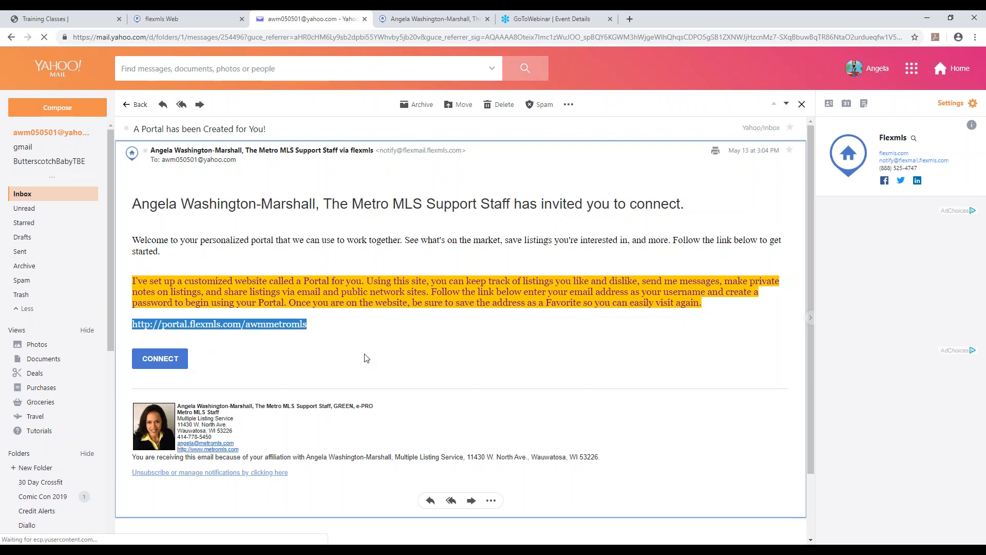
left_click(347, 336)
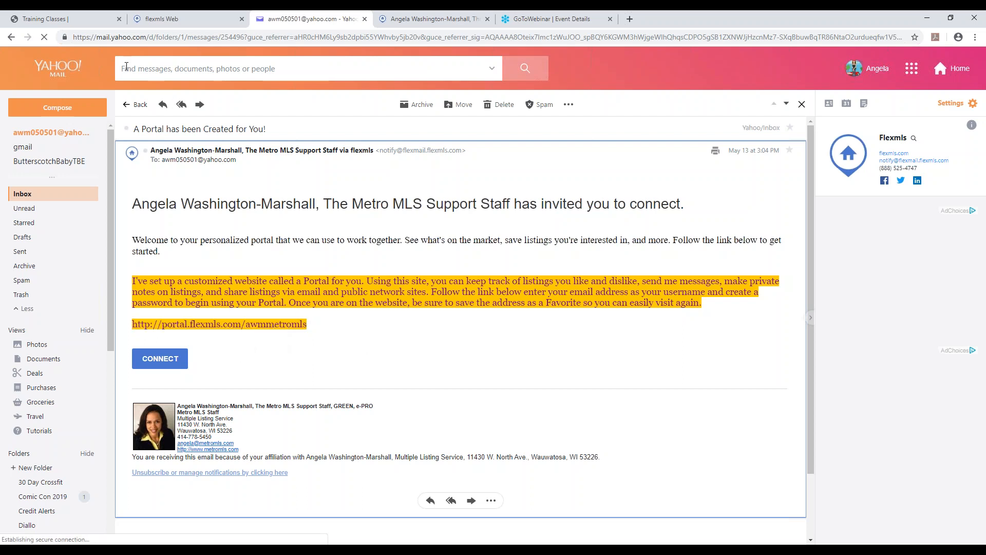
Return to the Flexmls portal preferences and collapse the Intro Email section.
left_click(168, 22)
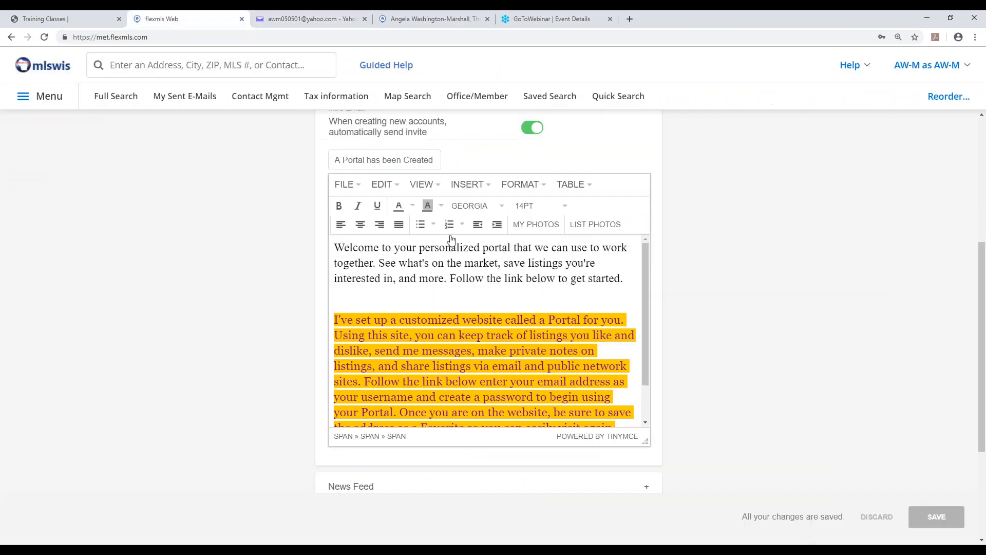
scroll(540, 268, "up", 2)
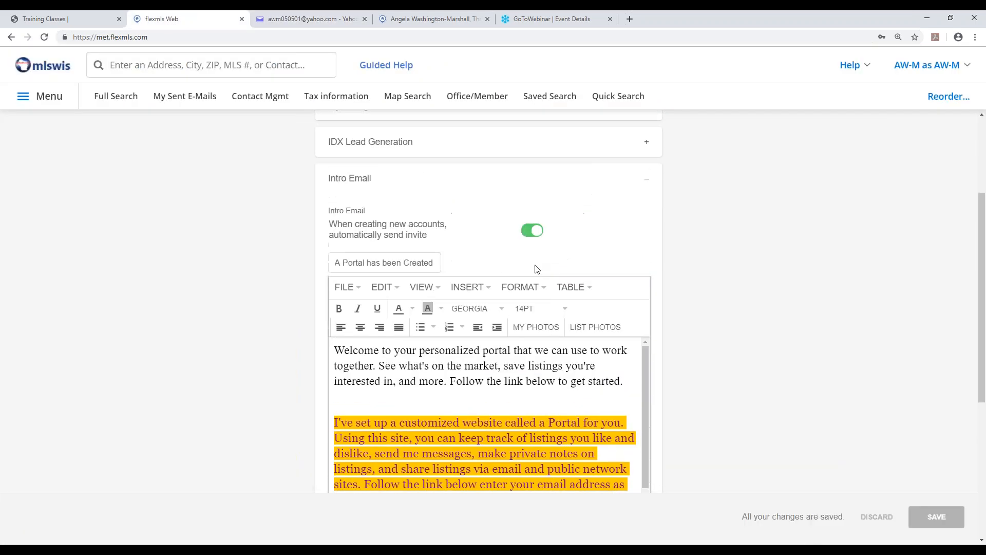
left_click(647, 184)
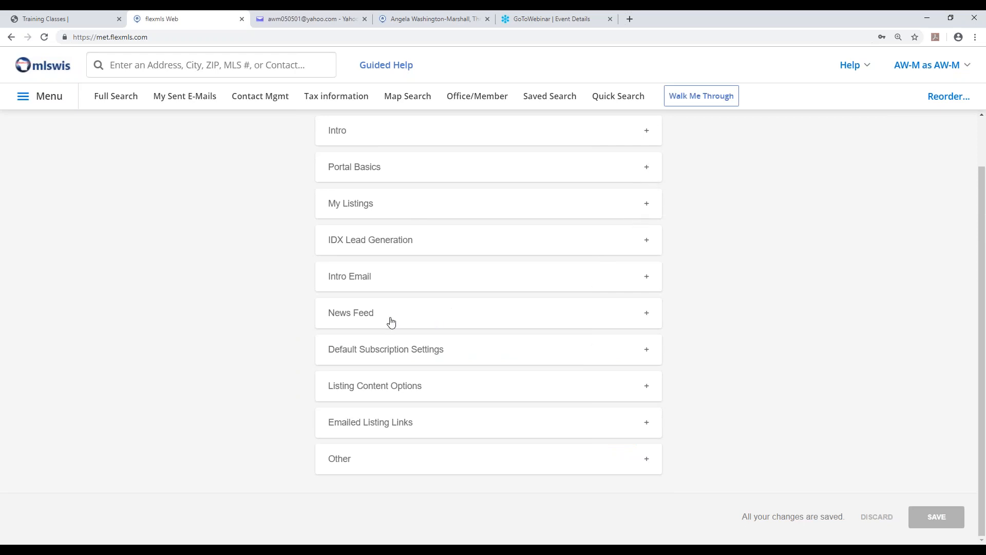
Expand the News Feed section, examine which listing statuses show in the portal, and collapse the section.
left_click(360, 314)
scroll(360, 314, "down", 2)
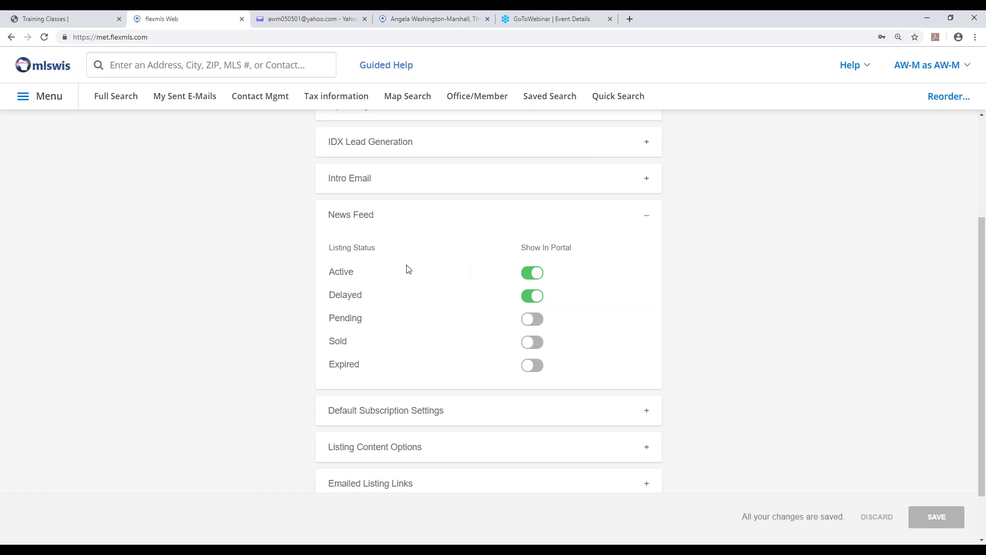
left_click_drag(331, 275, 360, 278)
left_click(649, 222)
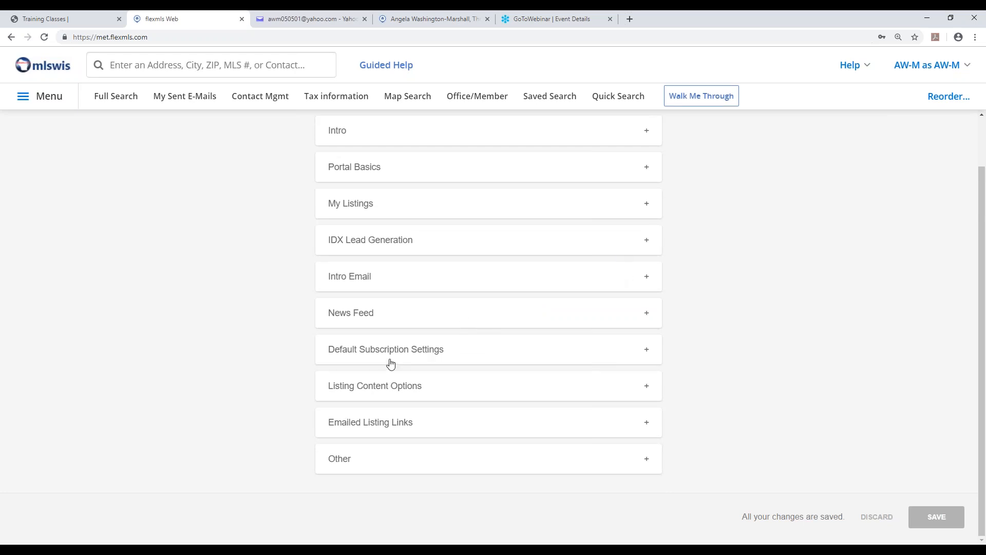
Expand Default Subscription Settings, examine the notification toggles such as Sold and Open House and the inherited defaults option, and collapse the section.
left_click(393, 358)
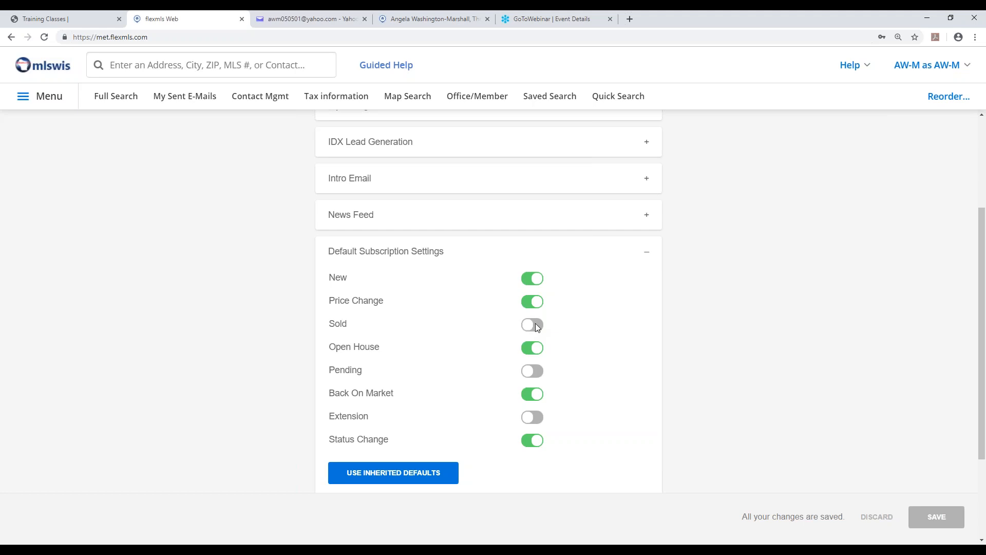
left_click_drag(348, 324, 329, 324)
left_click(383, 359)
left_click_drag(380, 348, 329, 277)
left_click(386, 361)
scroll(405, 421, "down", 2)
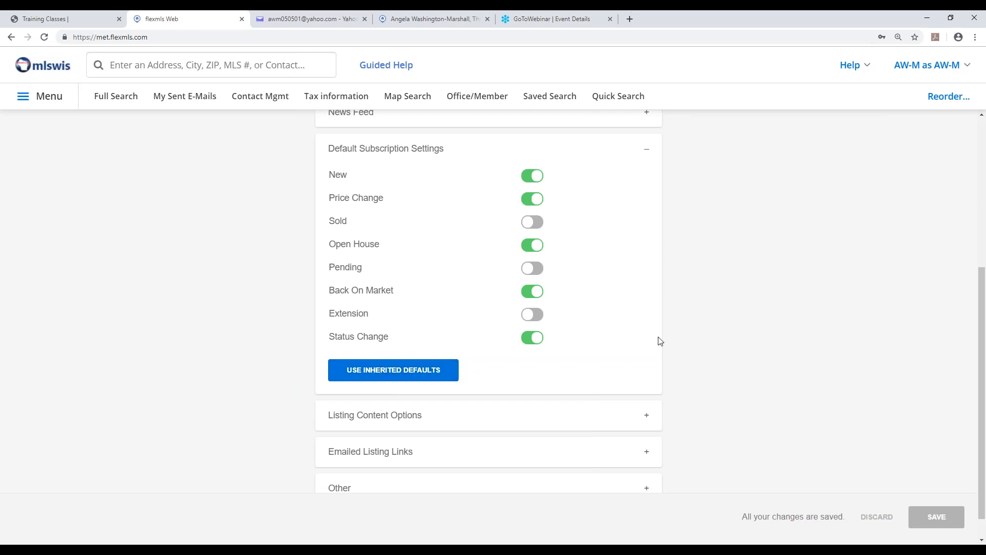
left_click(647, 154)
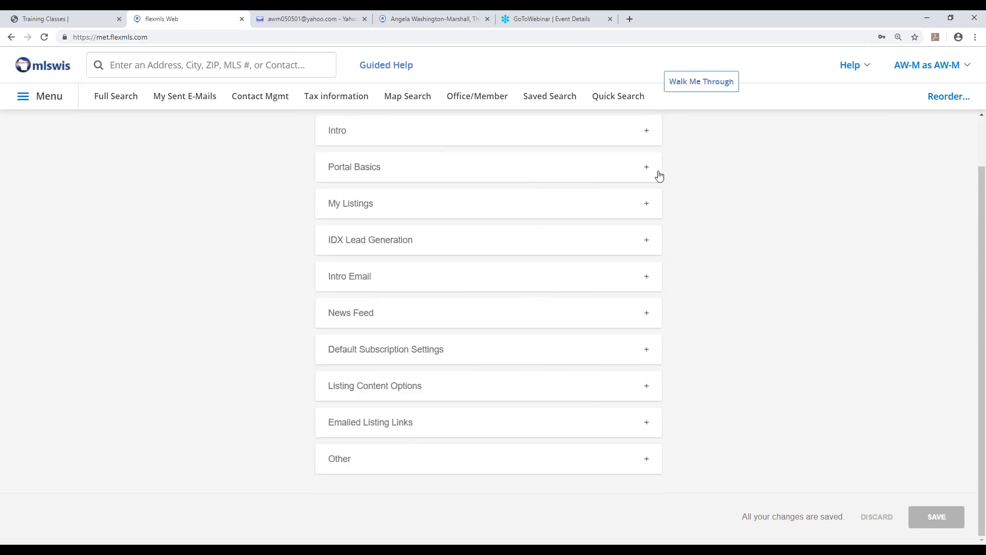
Turn on Documents and Tax Info in Listing Content Options for portal customers, and collapse the section.
left_click(374, 395)
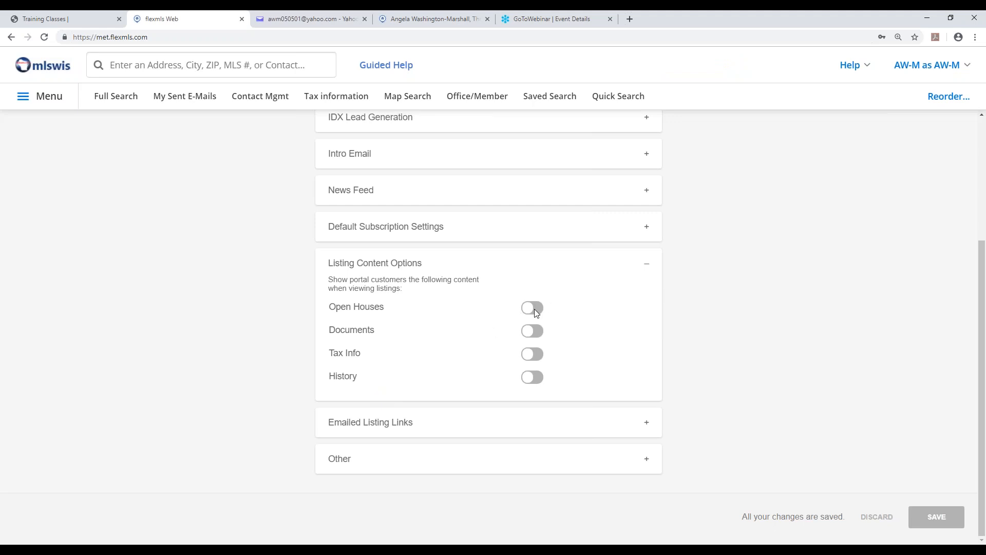
left_click(539, 336)
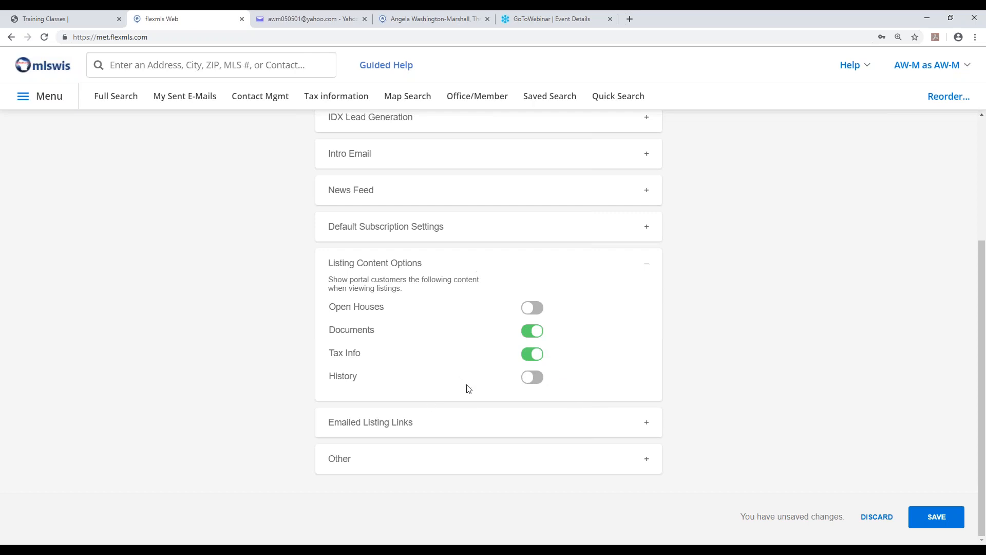
left_click(647, 265)
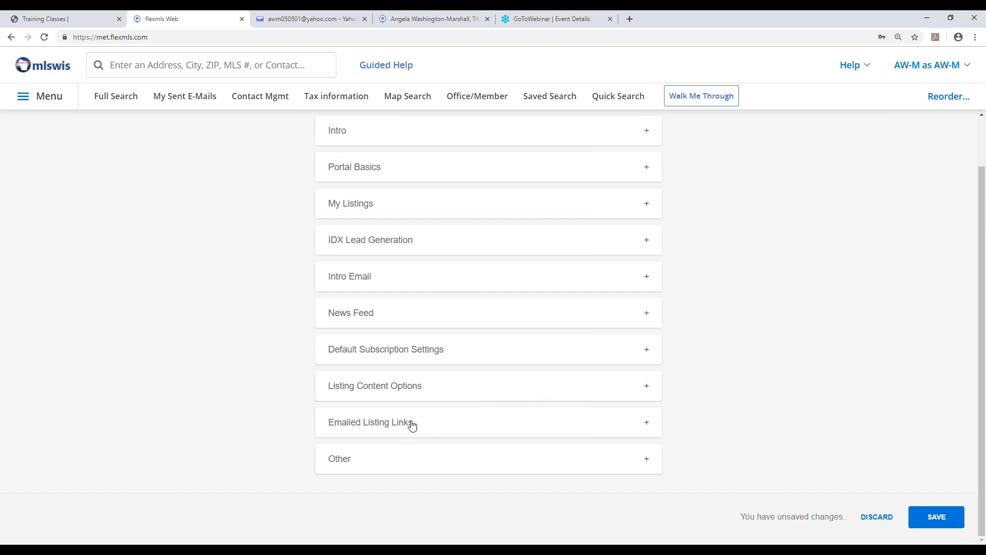
Set the listing links from email to MLS Default (Show News Feed) under Emailed Listing Links and save the preferences.
left_click(385, 430)
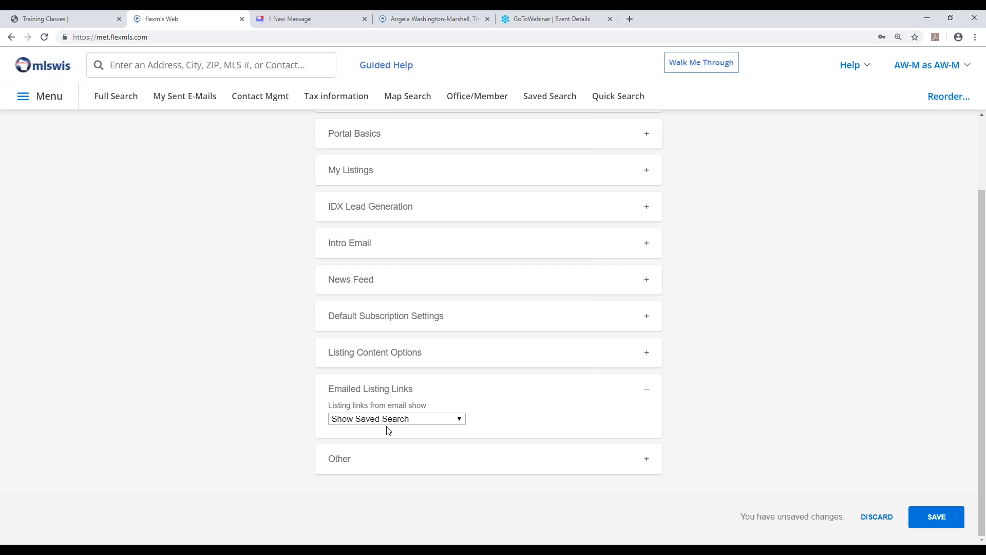
left_click(460, 420)
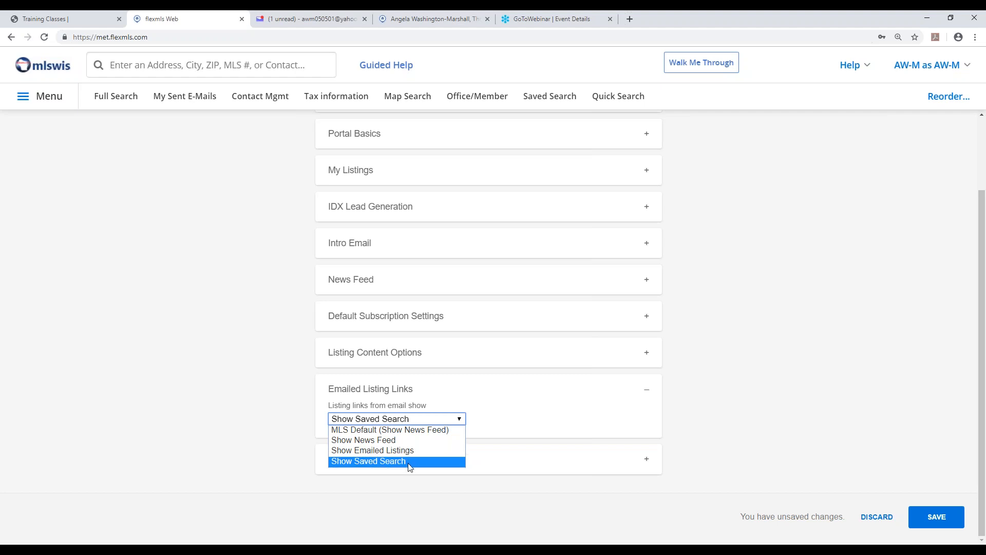
left_click(414, 433)
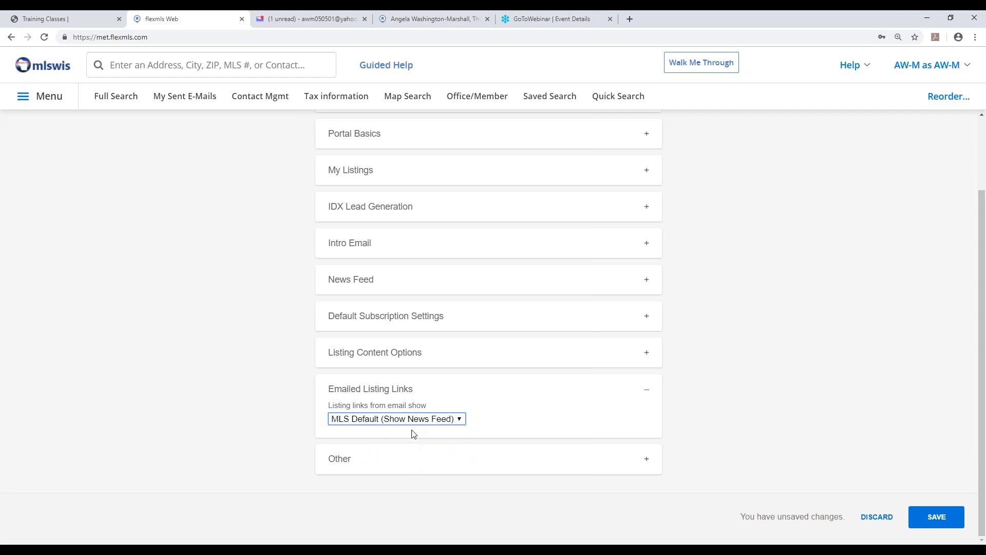
left_click(943, 519)
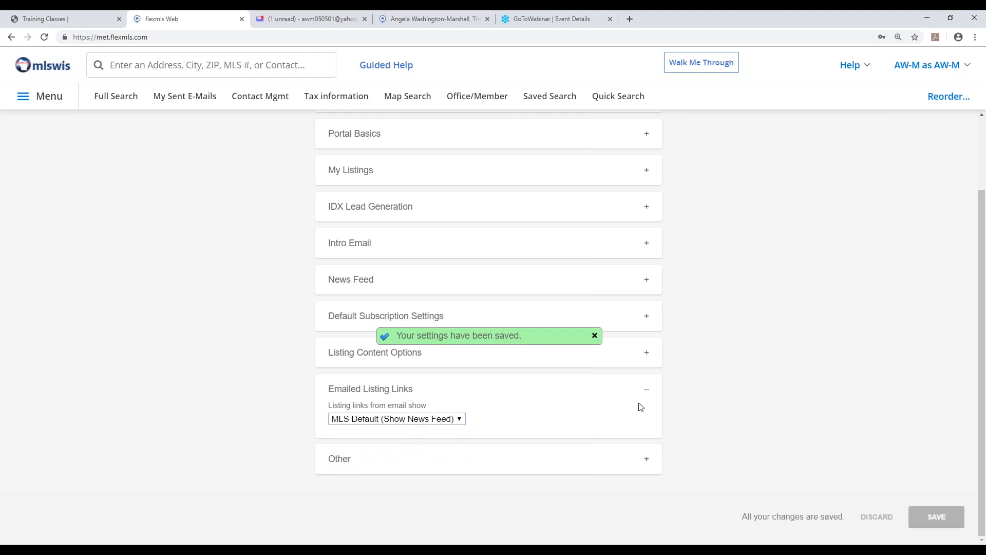
Switch to Yahoo Mail, open the "New and Updated Listings" message and view its listings in the portal.
left_click(287, 19)
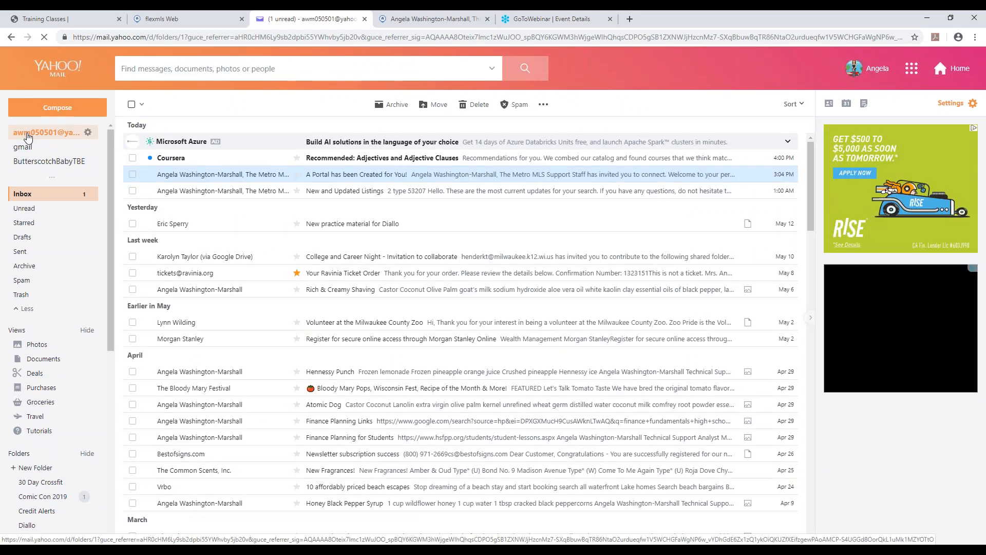
left_click(404, 197)
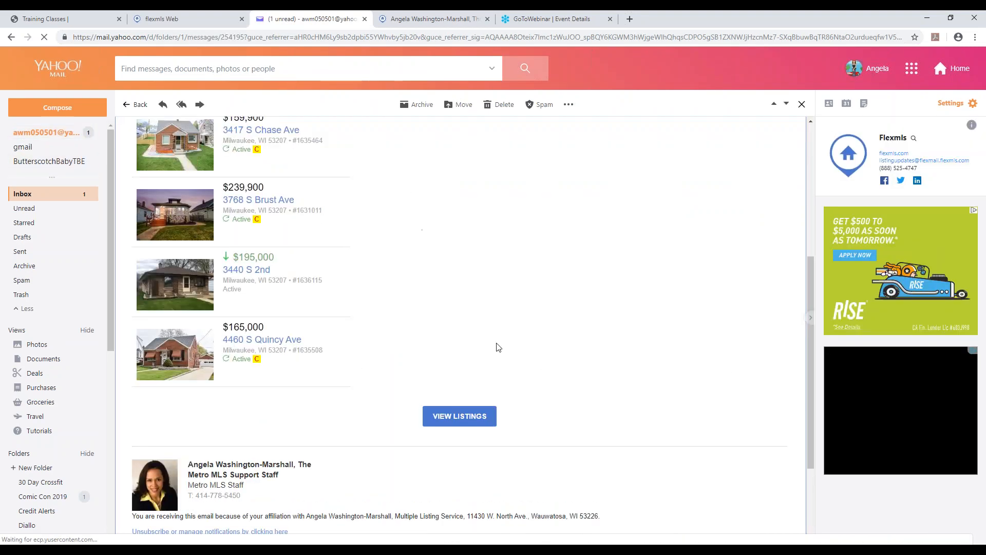
left_click(464, 417)
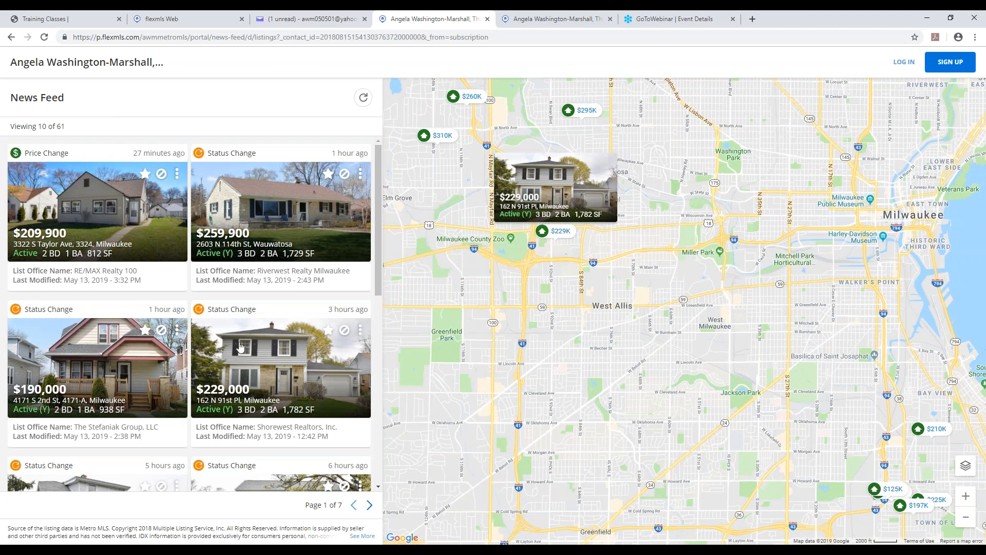
Look over the listings on the first page of the portal's News Feed and advance to page 2.
mouse_move(85, 197)
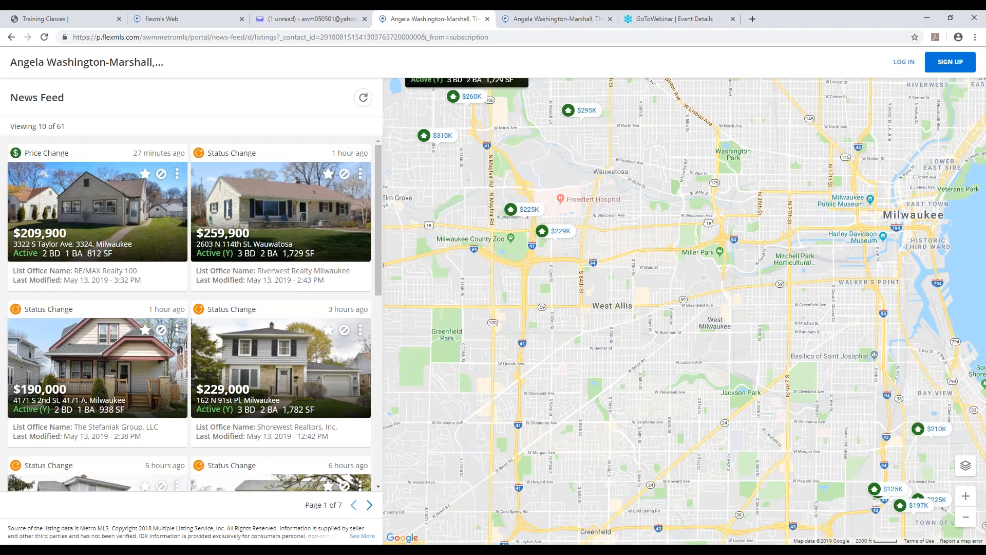
left_click_drag(379, 190, 381, 157)
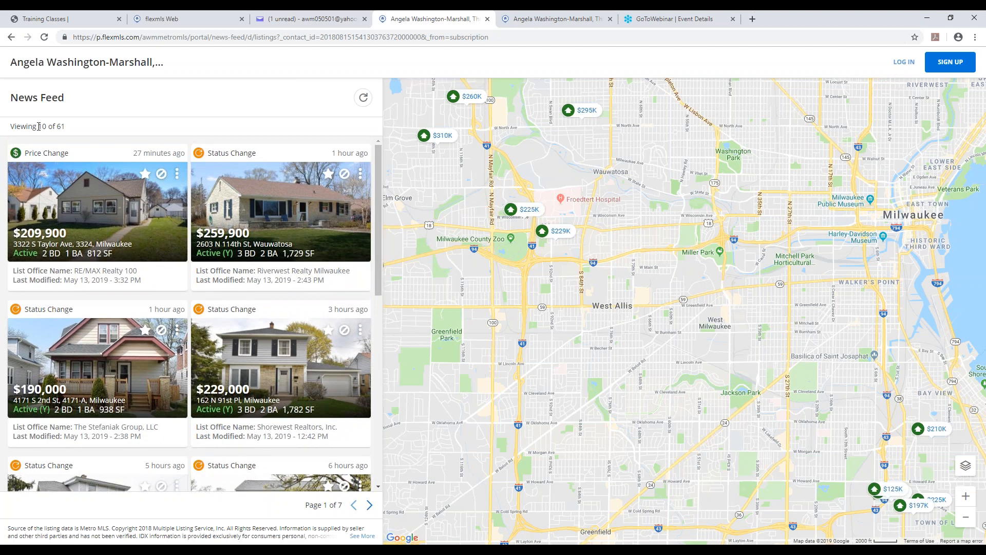
left_click(369, 505)
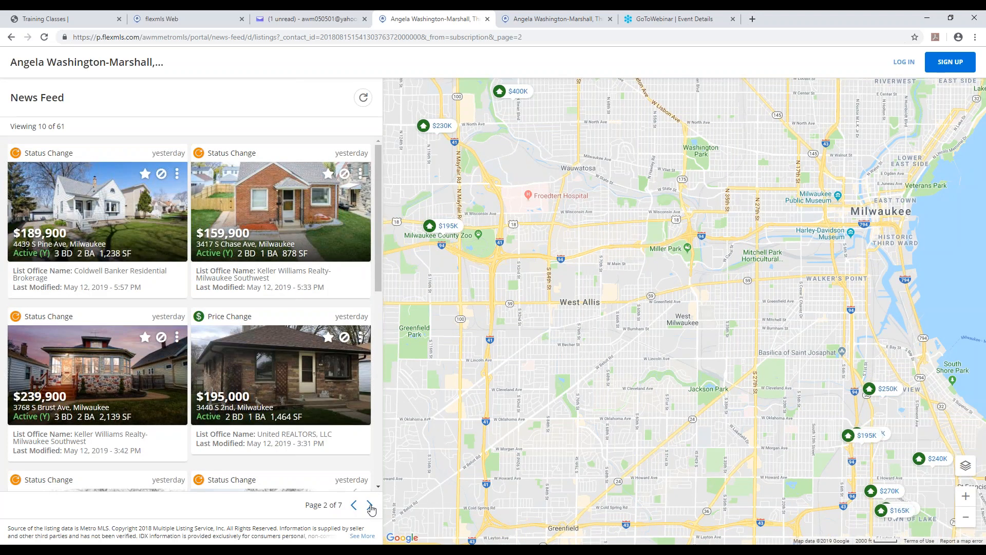
Open the $189,900 Cape Cod listing's details and check its attached documents.
left_click(107, 212)
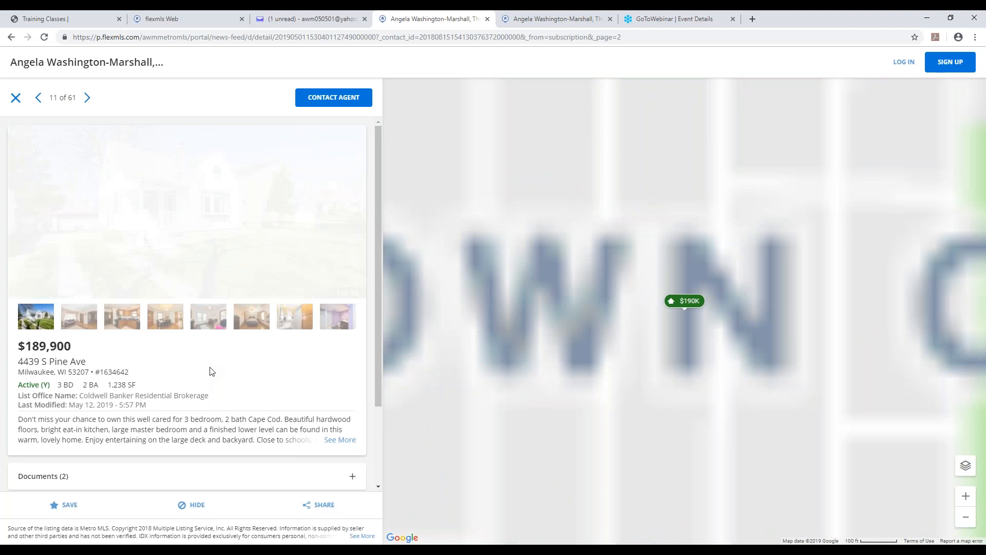
scroll(377, 149, "down", 1)
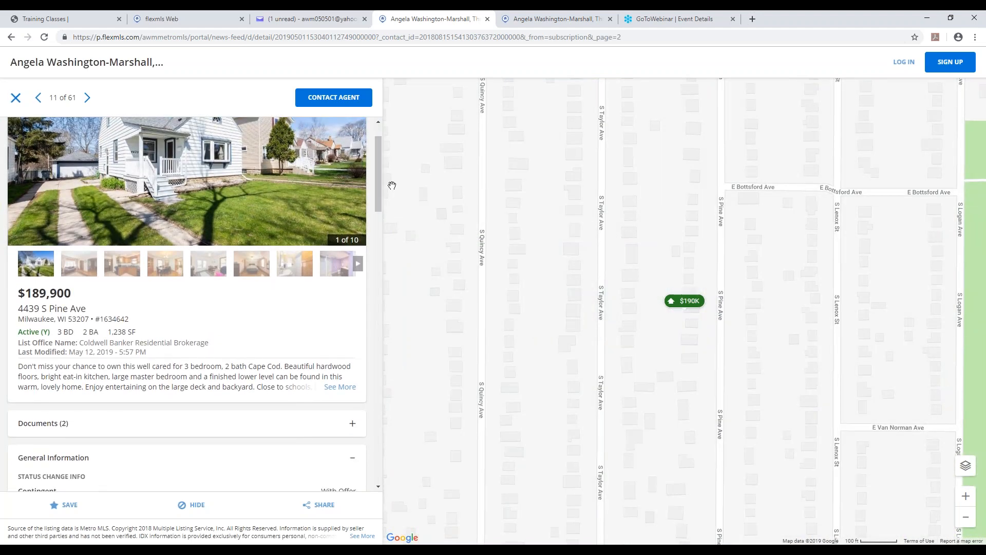
left_click_drag(380, 186, 378, 219)
left_click(181, 274)
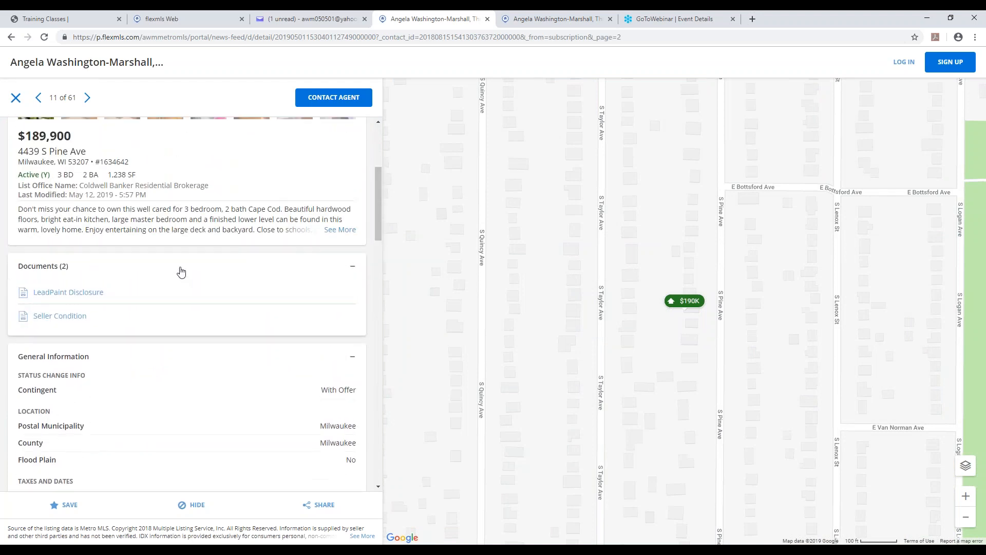
left_click(97, 274)
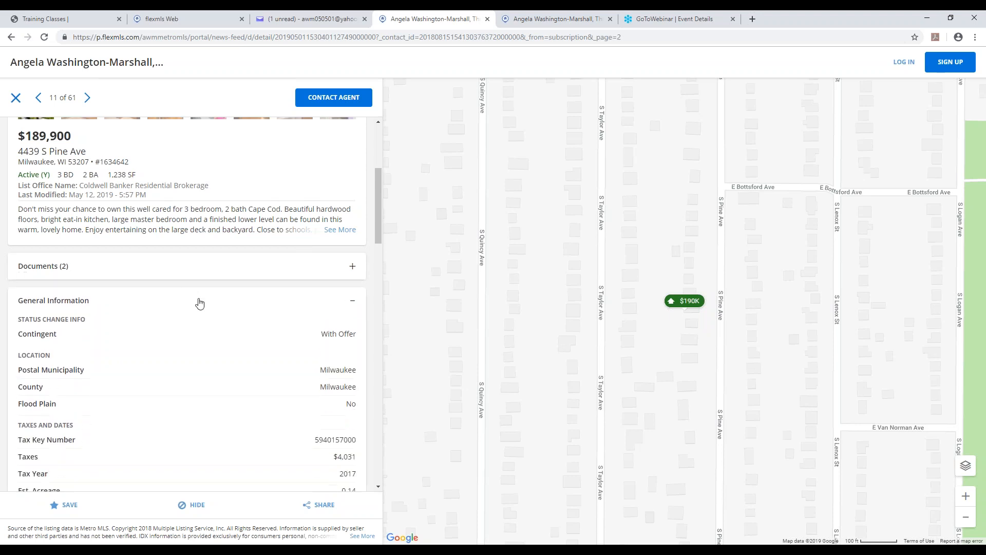
Review the listing's general information, expand its Taxes and Rooms sections, and close the portal page.
scroll(200, 303, "down", 10)
scroll(206, 304, "down", 3)
scroll(206, 303, "down", 20)
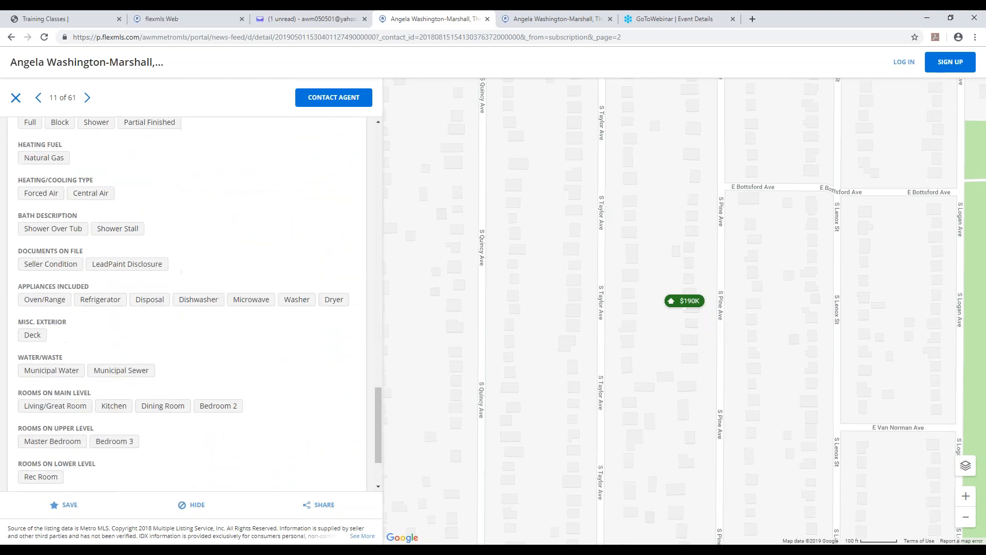
scroll(208, 302, "down", 2)
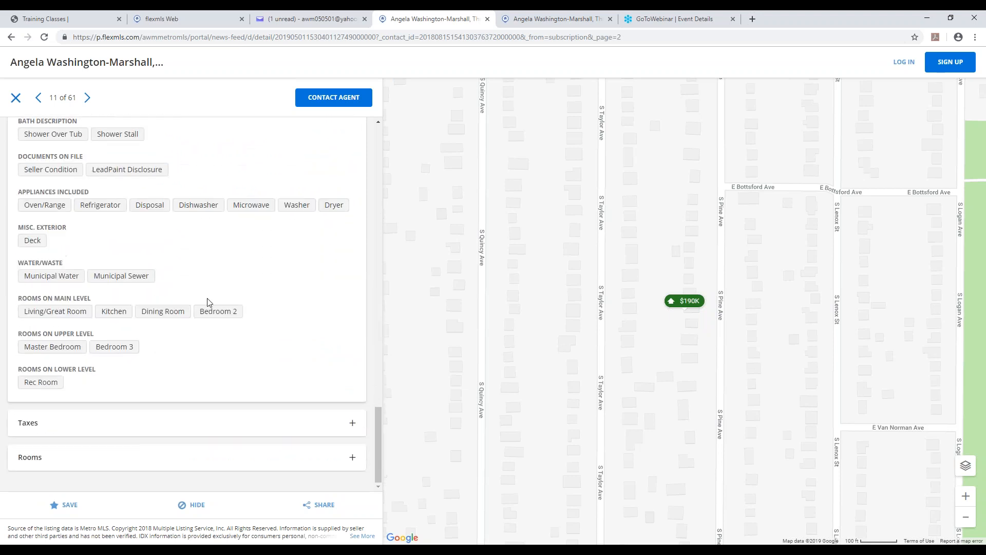
left_click(134, 431)
scroll(130, 434, "down", 2)
left_click(129, 451)
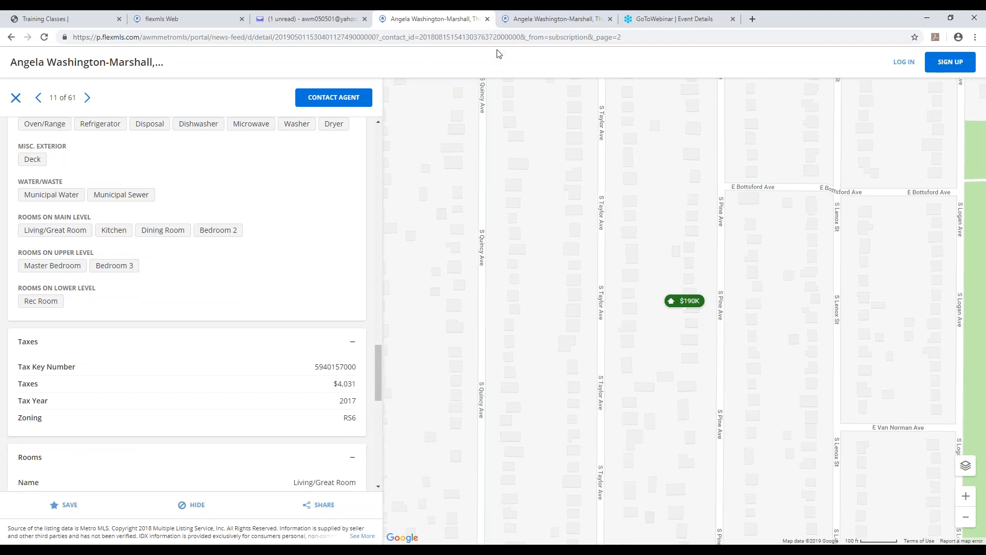
left_click(486, 19)
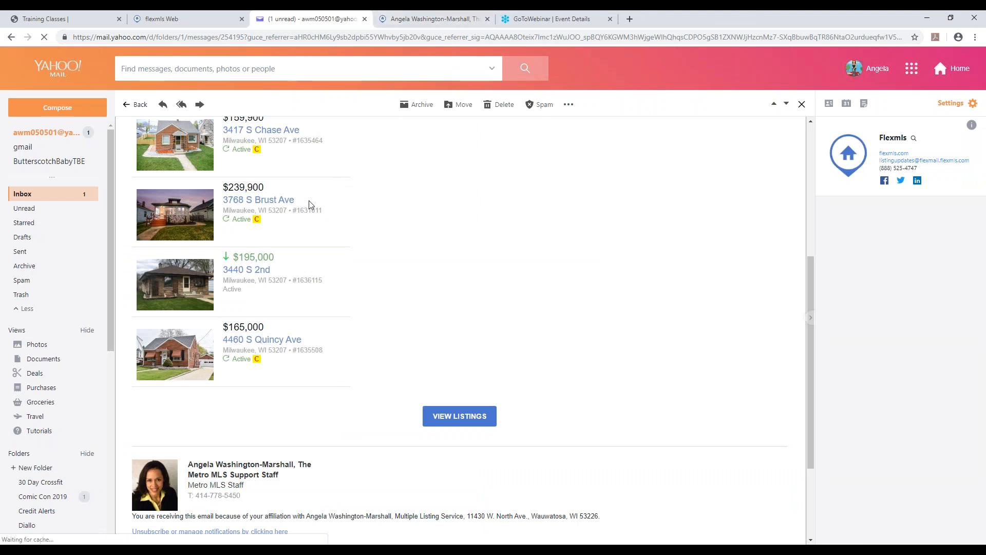
Return to the Flexmls portal preferences, set the listing links from email to Show Emailed Listings and save.
left_click(183, 19)
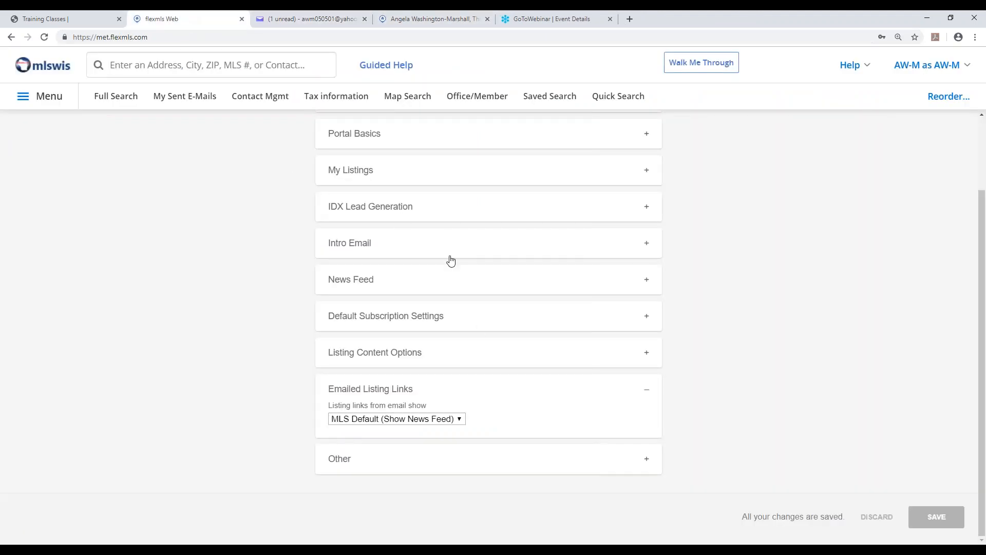
left_click(461, 420)
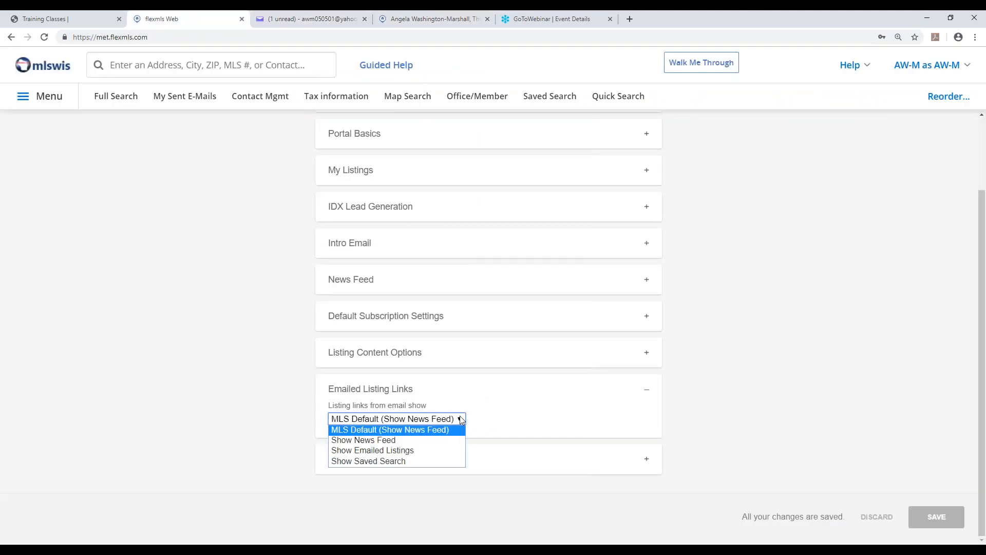
left_click(391, 451)
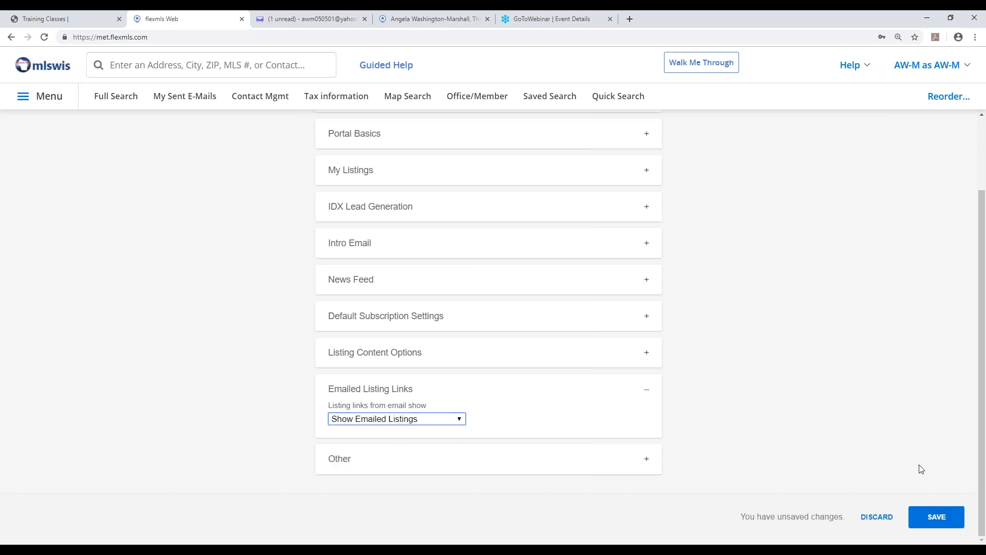
left_click(946, 523)
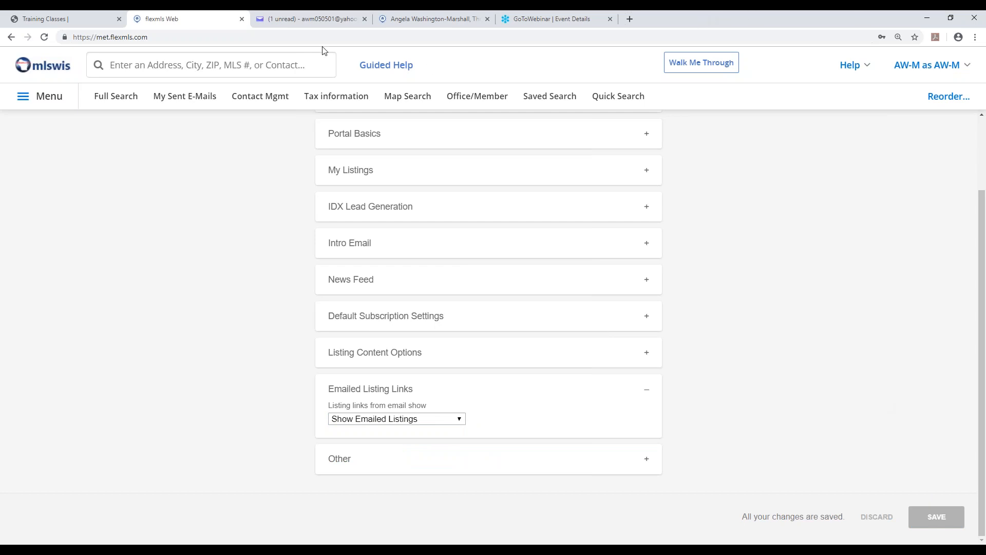
Switch to Yahoo Mail, view the message's listings in the portal, examine the Emailed Listings page, and return to the Flexmls preferences.
left_click(310, 19)
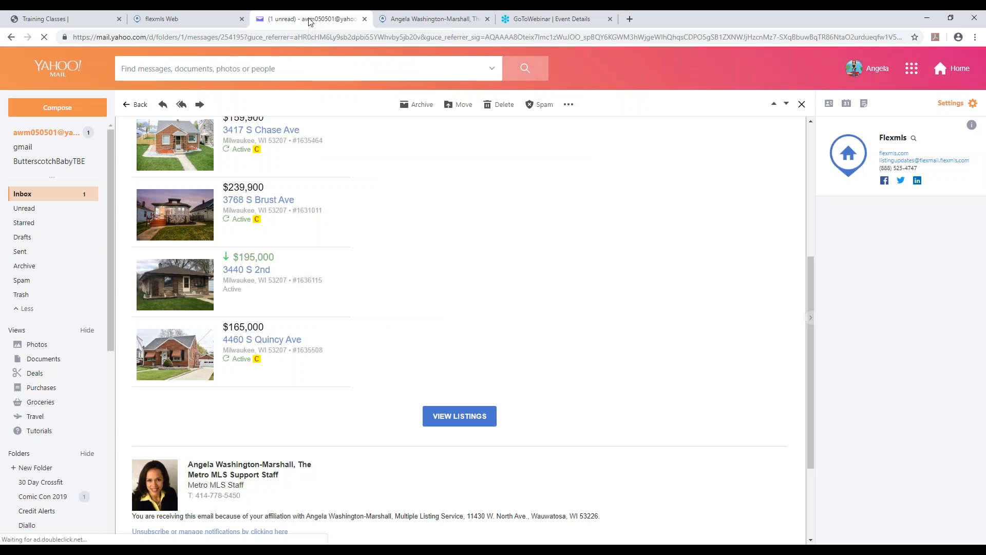
scroll(428, 380, "up", 2)
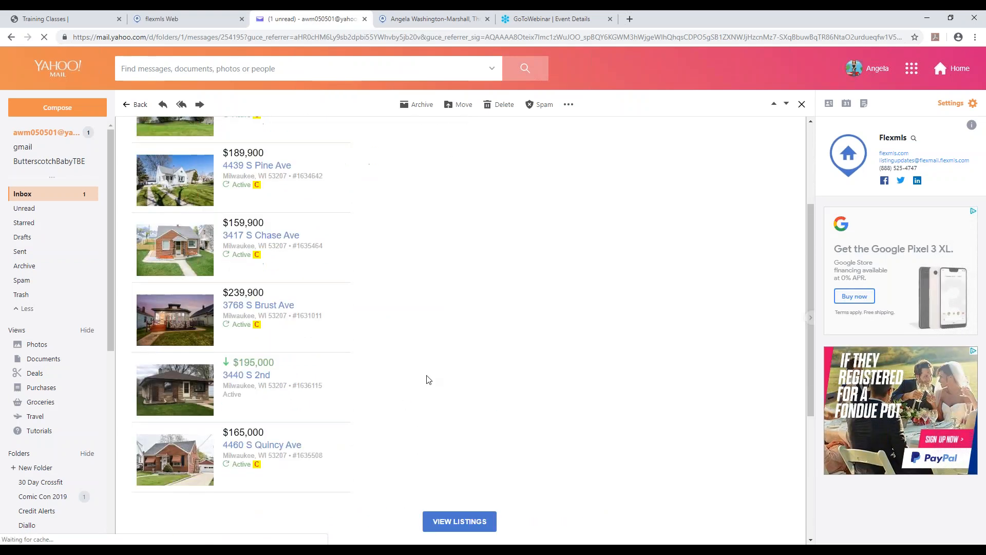
scroll(429, 379, "down", 1)
left_click(469, 466)
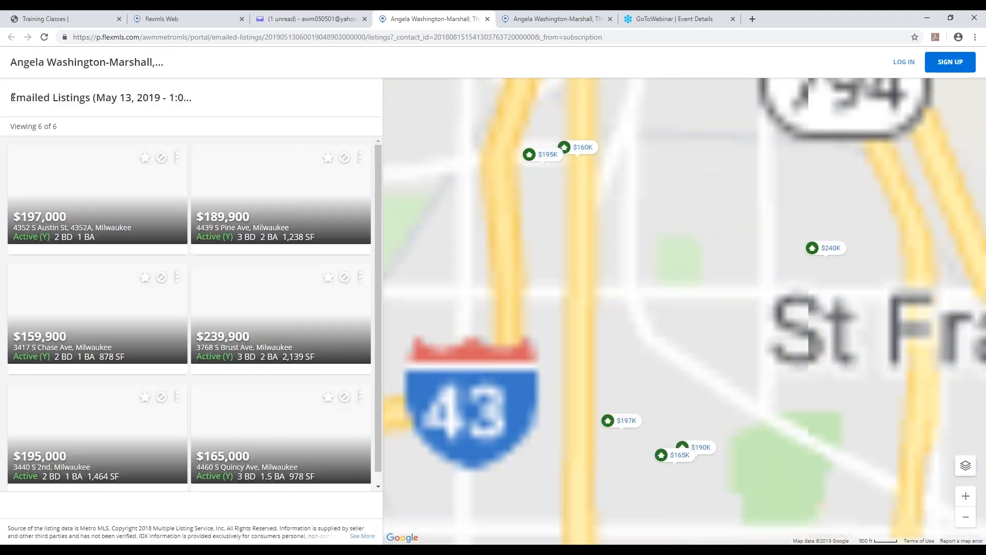
left_click_drag(12, 97, 135, 107)
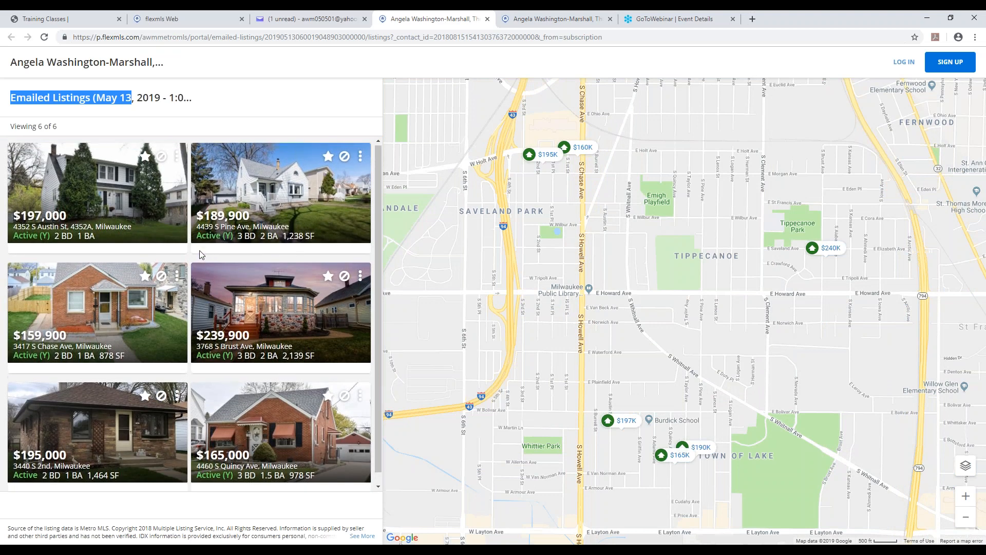
left_click(489, 19)
left_click(175, 19)
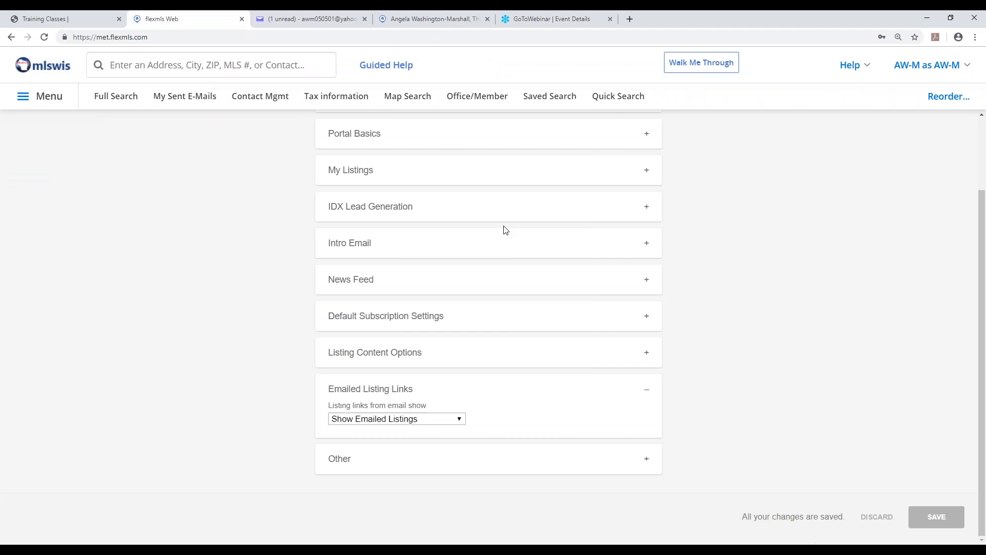
Set the listing links from email to Show Saved Search and save the portal preferences.
left_click(457, 419)
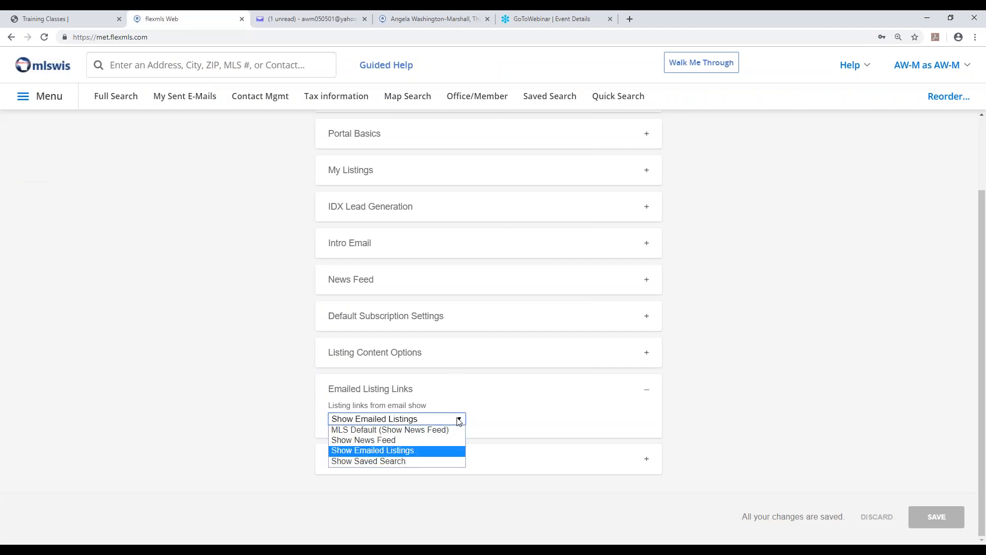
left_click(390, 461)
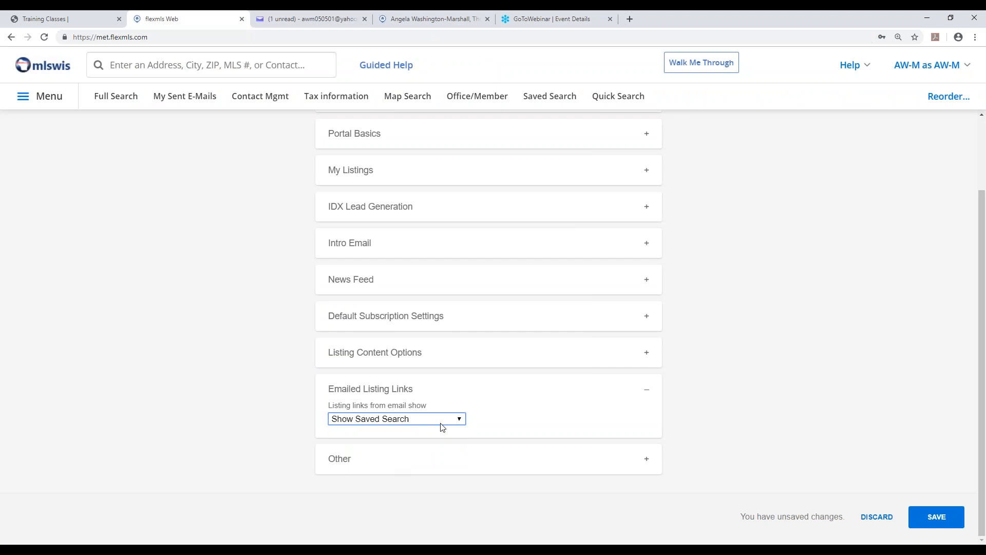
left_click(924, 521)
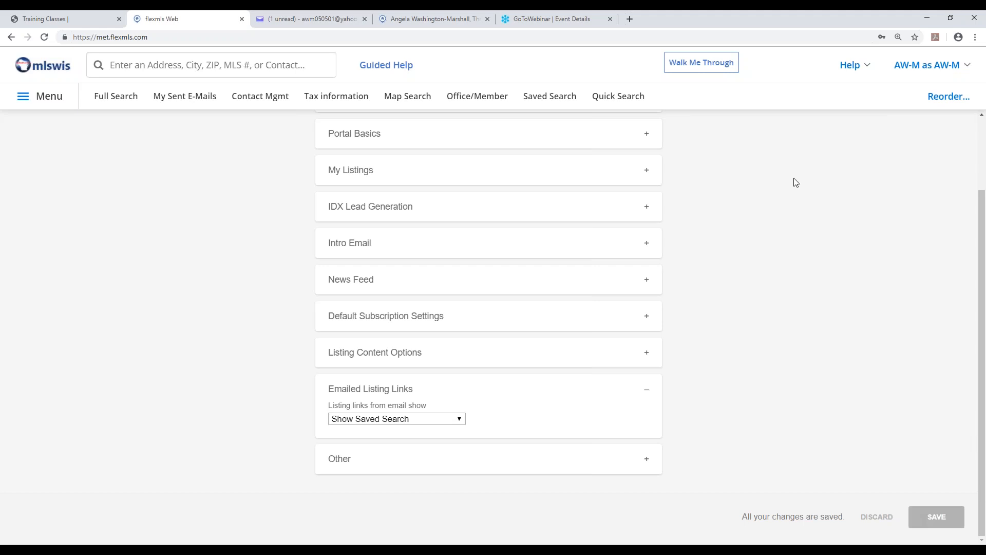
Switch to Yahoo Mail, view the message's listings in the portal, browse the saved search through to page 2, and close that portal page.
left_click(307, 20)
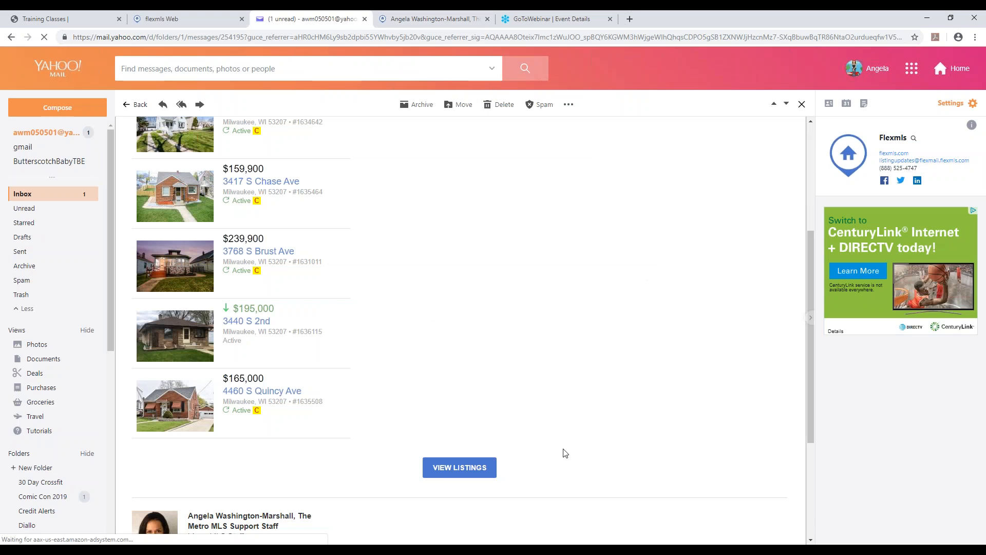
left_click(455, 468)
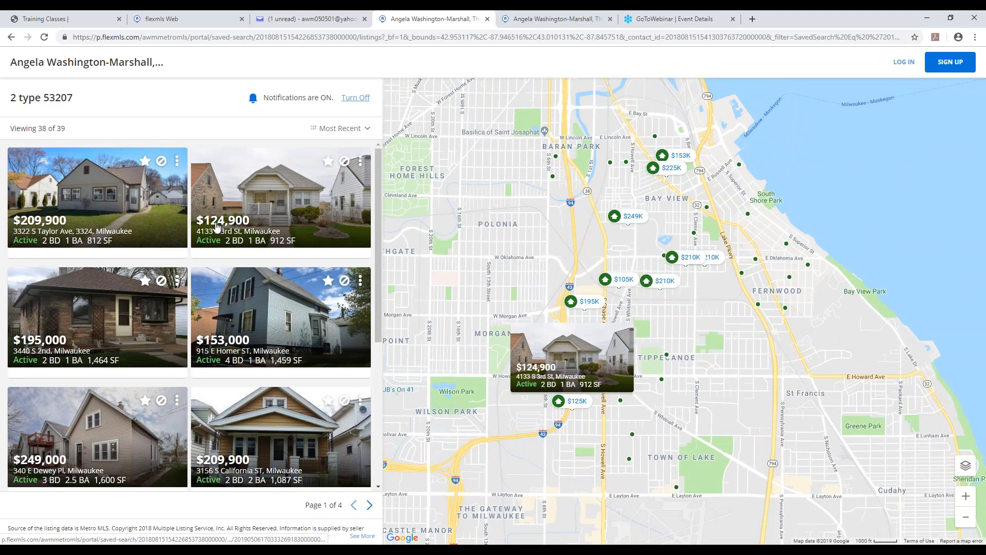
scroll(216, 228, "down", 2)
scroll(216, 227, "down", 4)
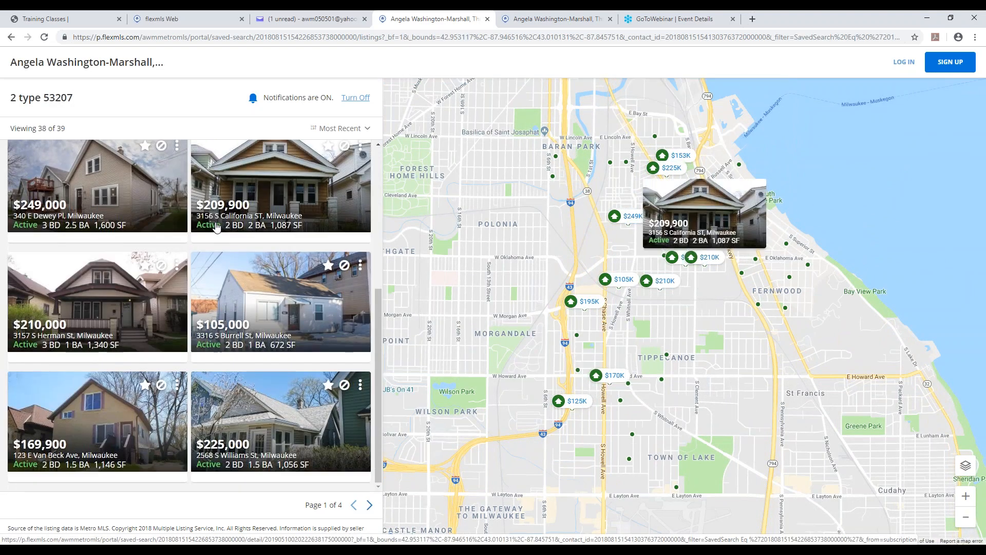
scroll(216, 227, "up", 5)
scroll(216, 228, "down", 4)
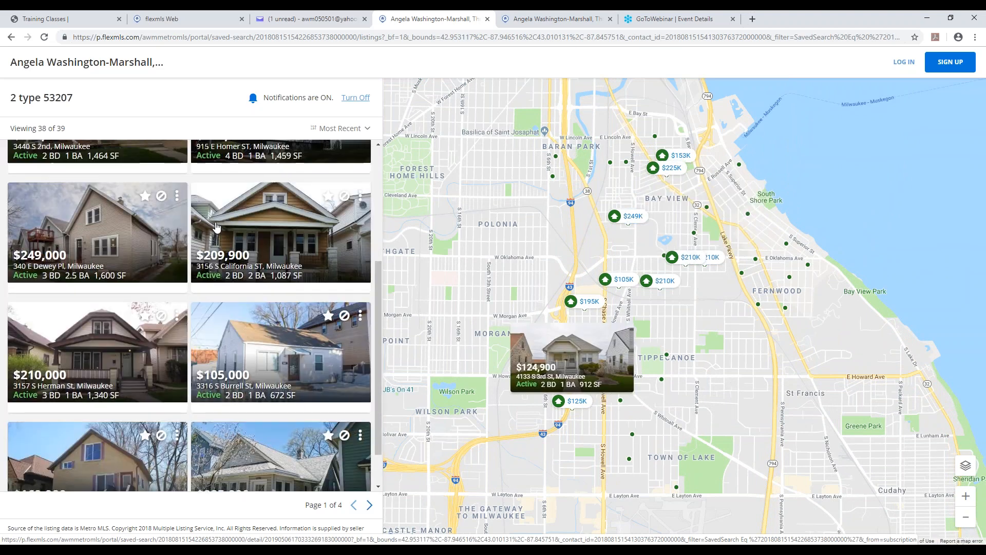
scroll(216, 228, "down", 1)
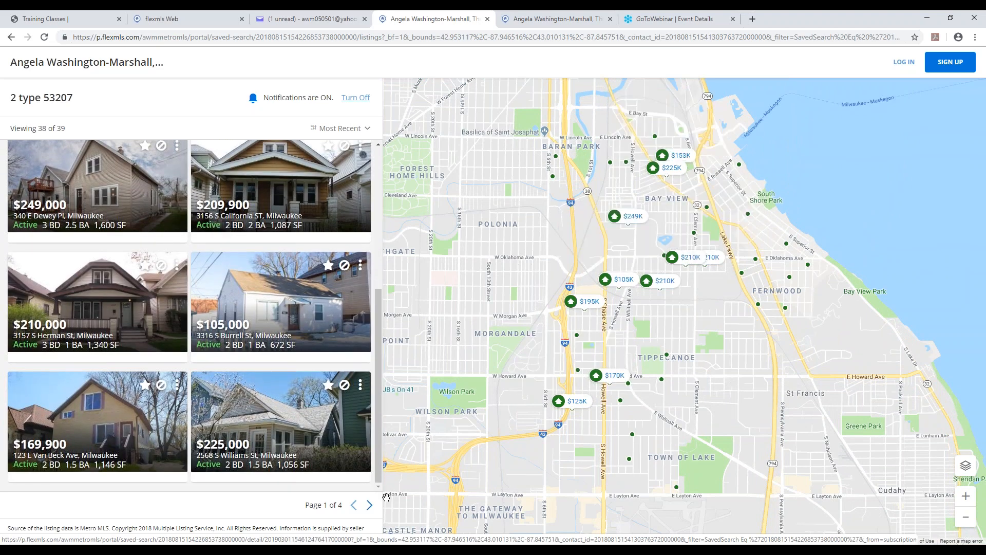
left_click(370, 506)
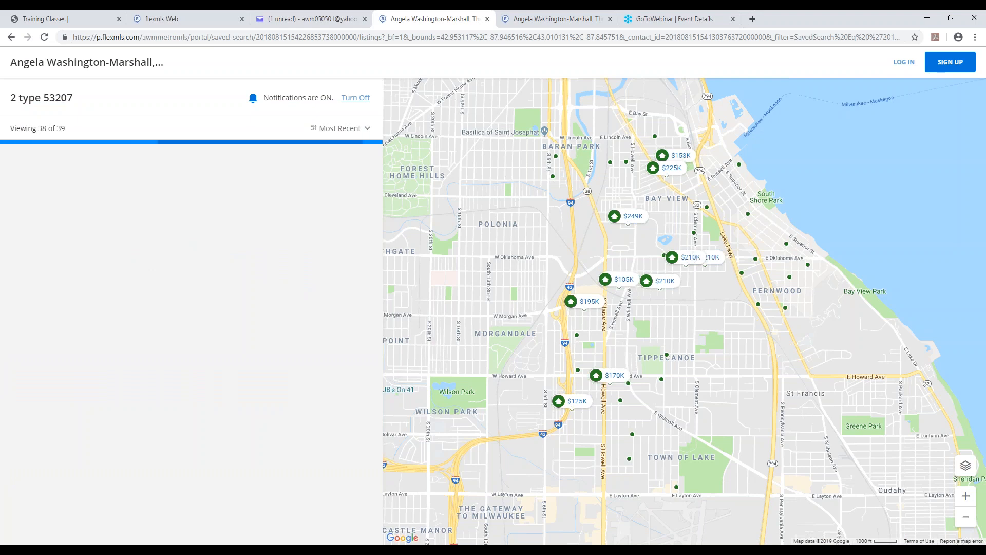
left_click(487, 19)
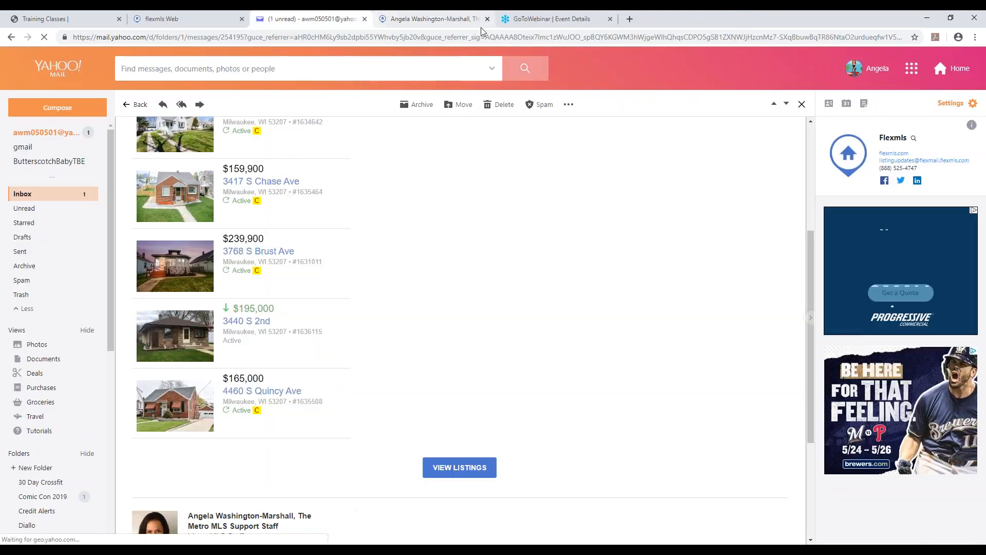
Return to the Flexmls portal preferences, review the Other section's classic portals option, and collapse the Other and Intro sections.
left_click(154, 19)
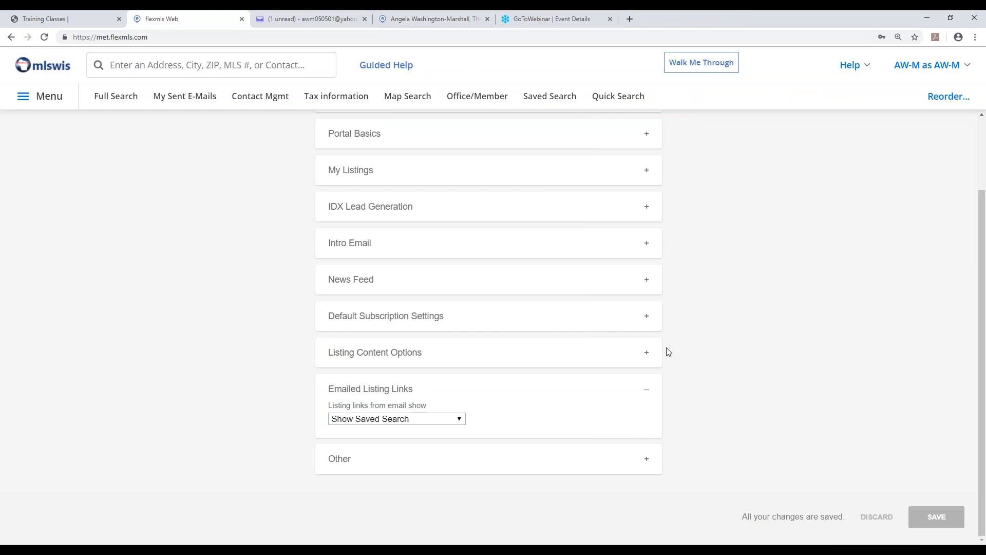
left_click(401, 469)
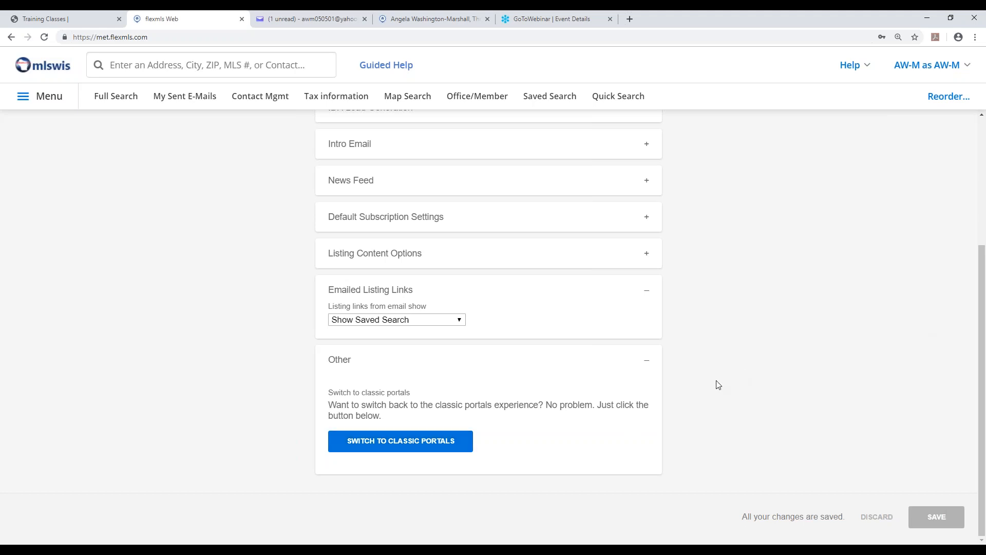
left_click(648, 361)
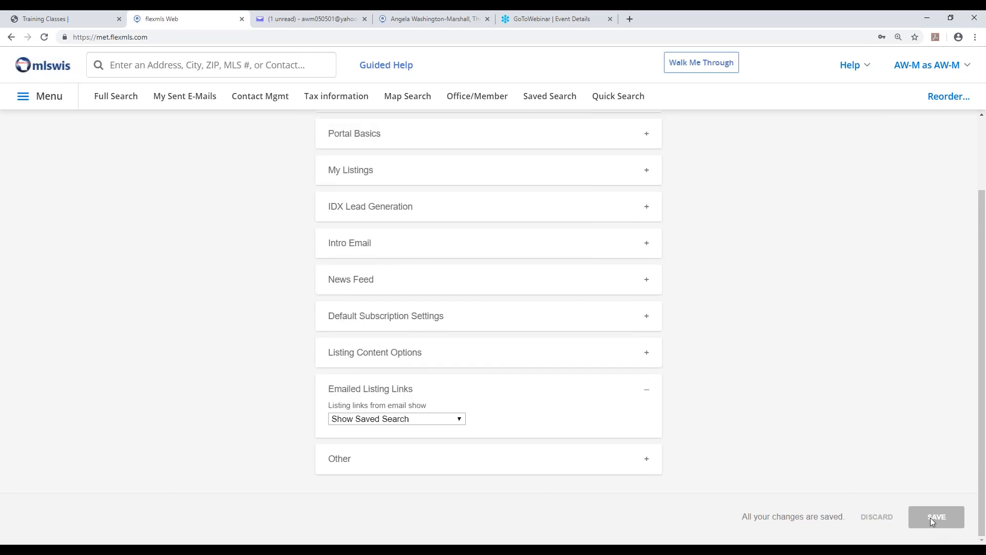
scroll(824, 431, "up", 3)
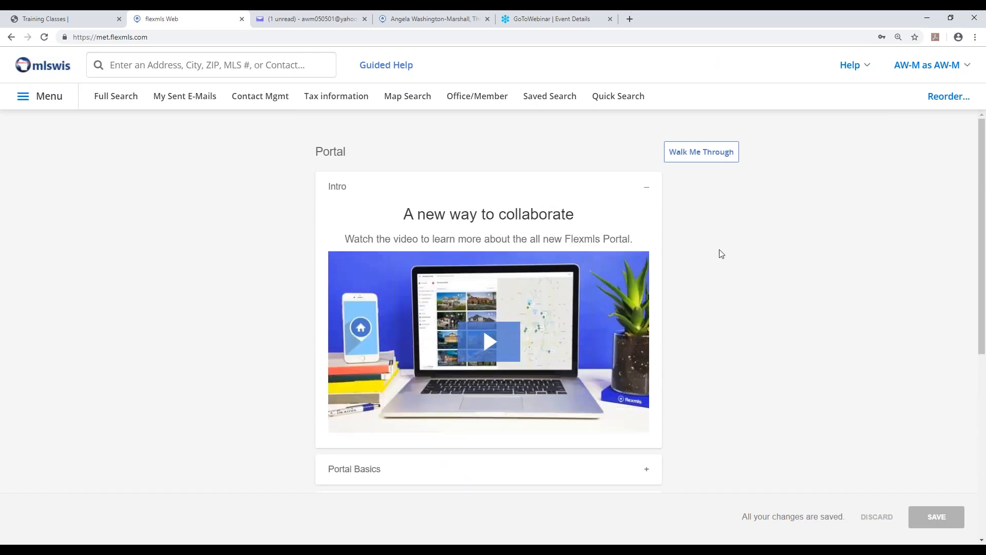
left_click(644, 191)
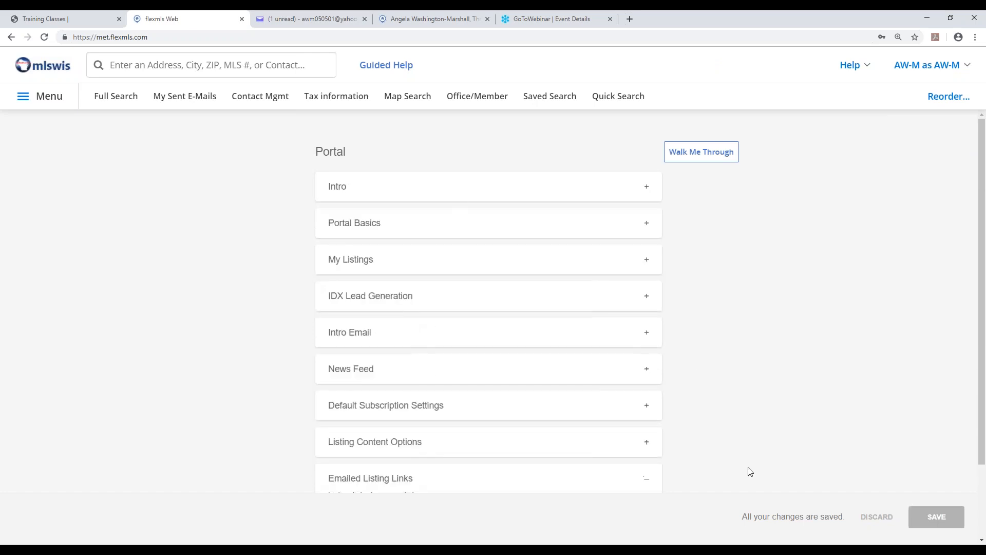
Reload Flexmls and reopen the Portal Preferences page.
left_click(44, 37)
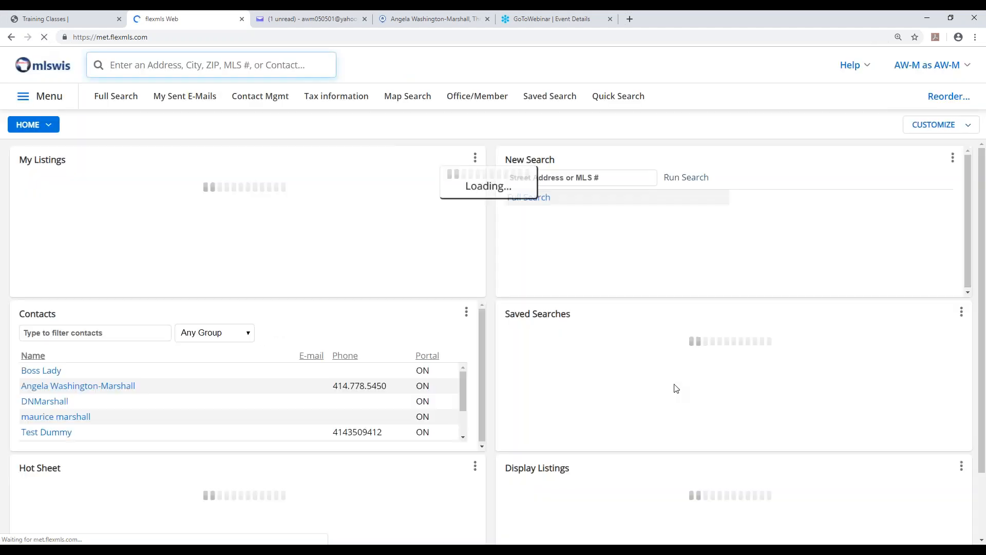
left_click(39, 97)
scroll(226, 447, "down", 6)
scroll(241, 446, "down", 3)
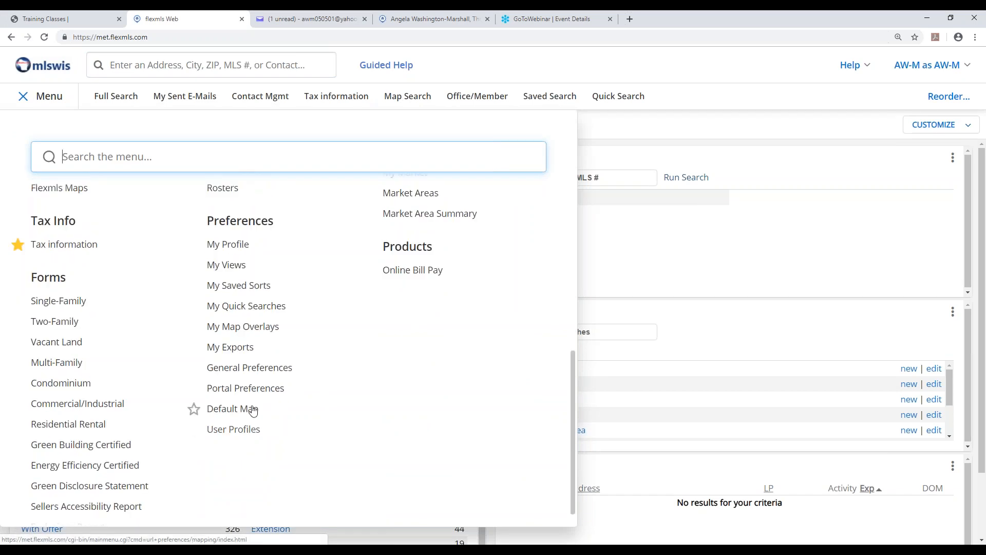
left_click(254, 391)
scroll(858, 413, "down", 2)
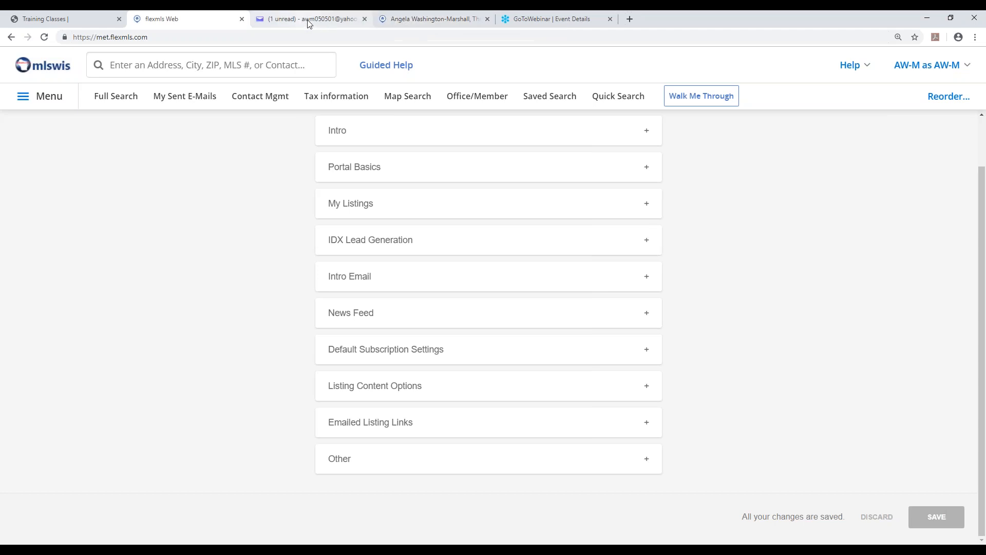
Switch to the agent's public portal page, minimize the survey pop-up, and highlight the portal's web address.
left_click(408, 21)
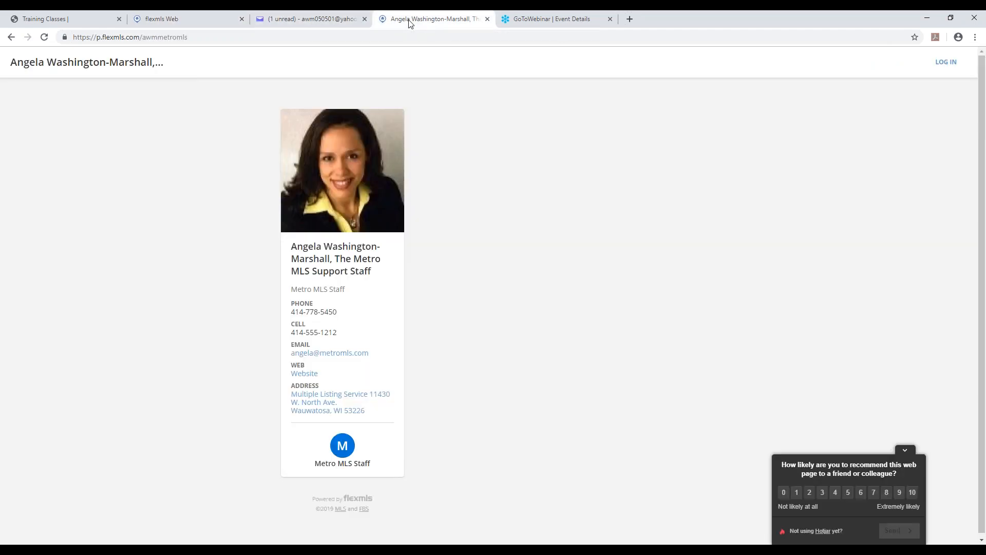
left_click(906, 452)
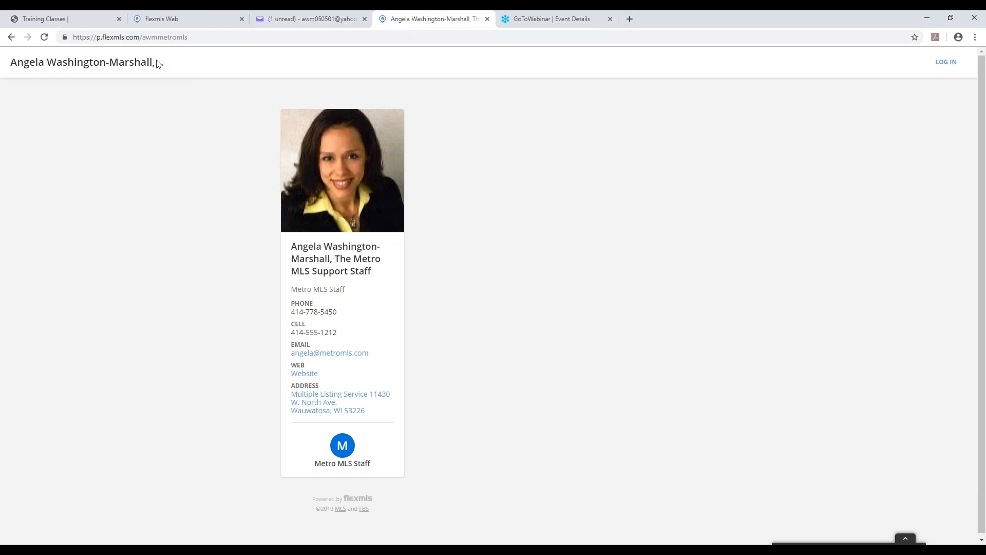
left_click_drag(187, 37, 77, 43)
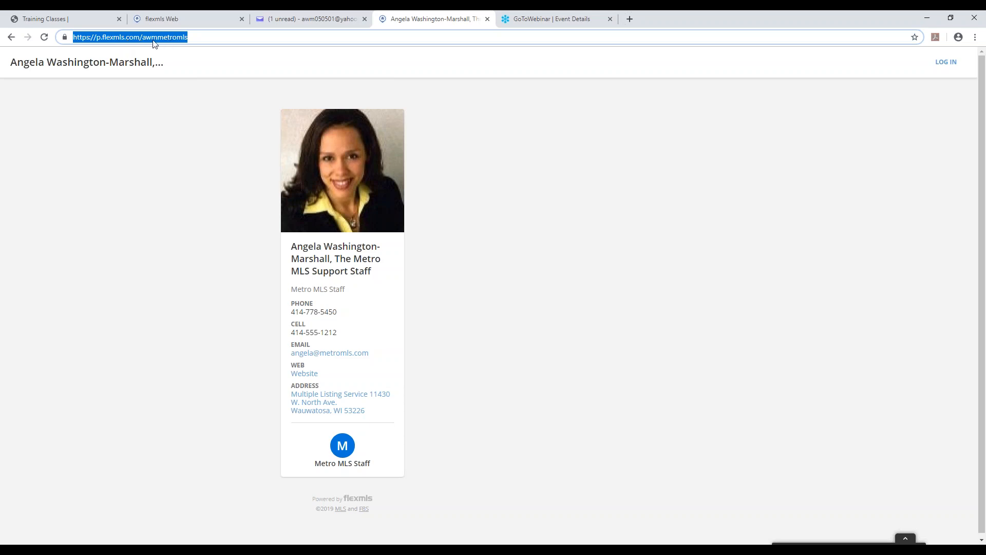
left_click(193, 38)
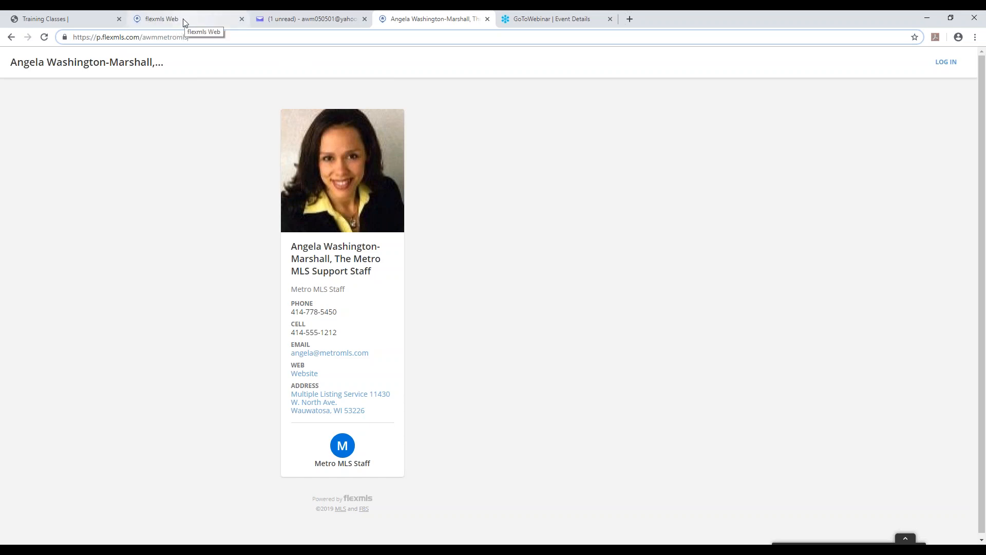
In Flexmls Contact Management, open the third contact's details, then open the contact for editing and highlight the e-mail address.
left_click(185, 24)
left_click(247, 101)
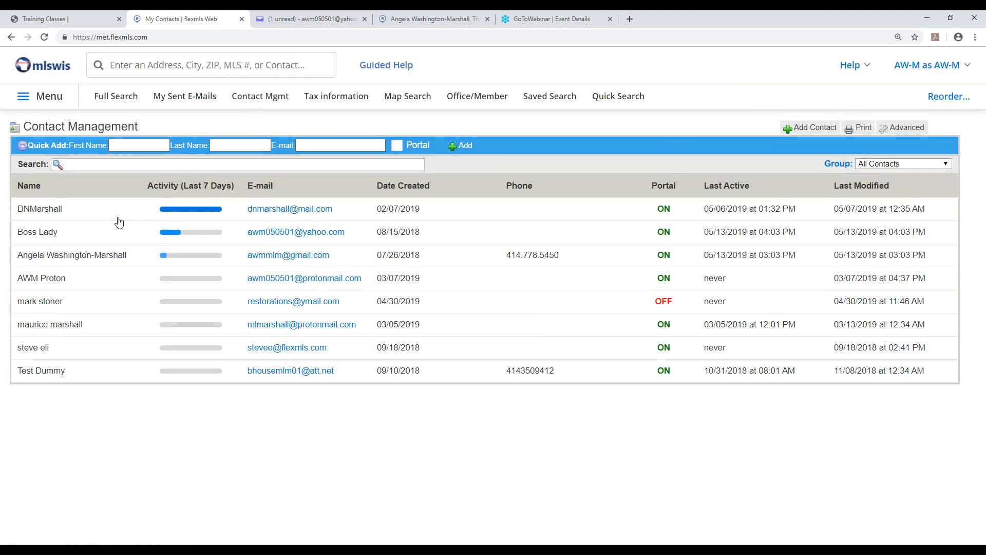
left_click(115, 259)
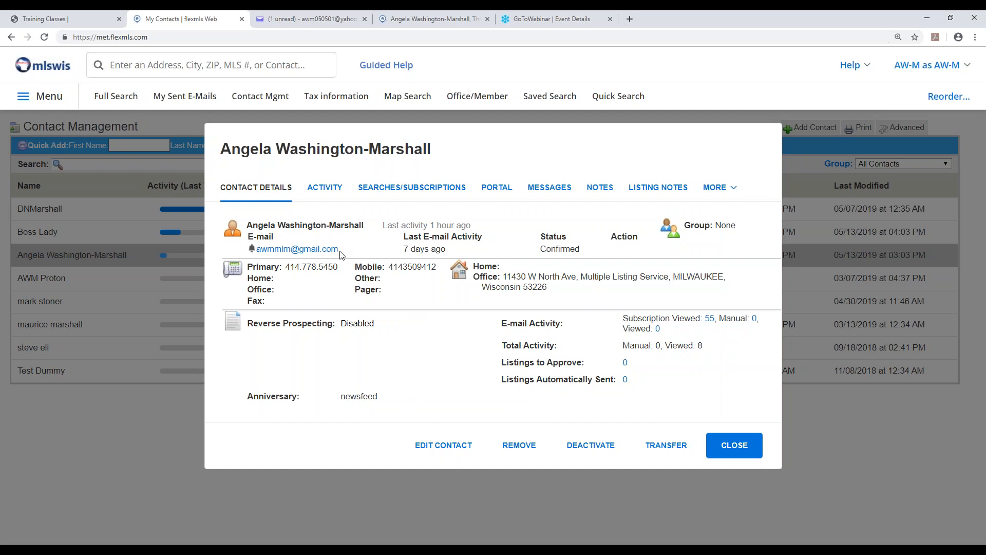
left_click_drag(339, 251, 258, 252)
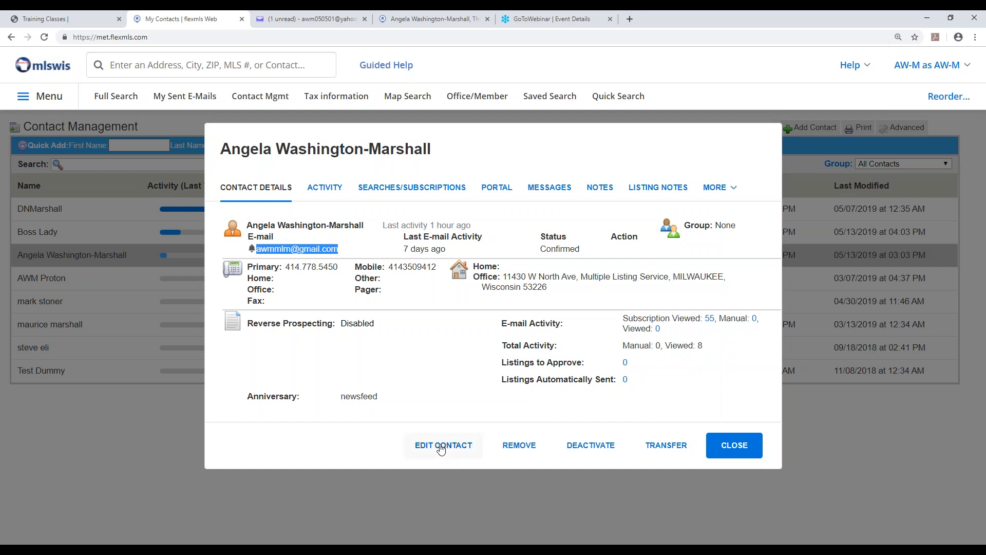
left_click(442, 446)
left_click_drag(430, 258, 332, 263)
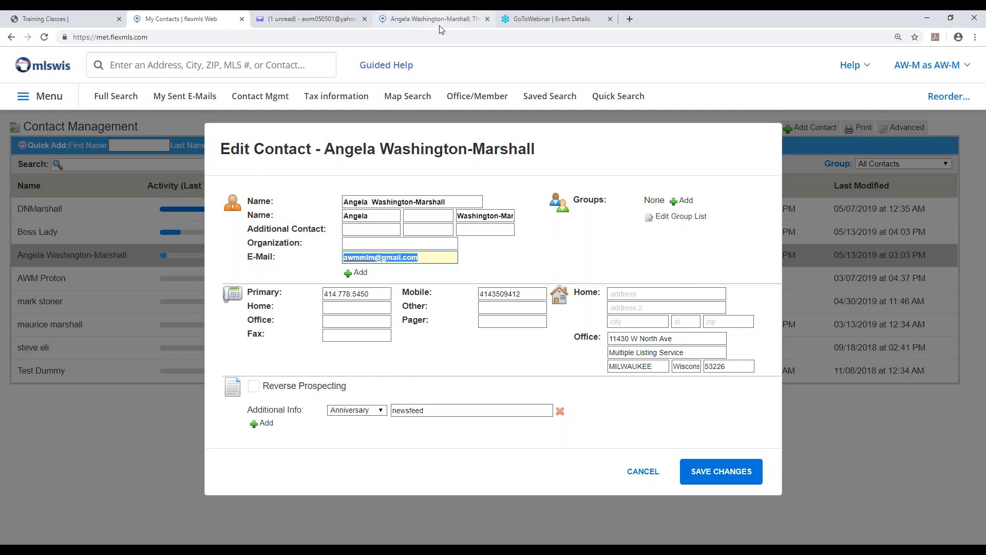
Return to the agent's portal page and log in with the client's e-mail address and account password.
left_click(426, 20)
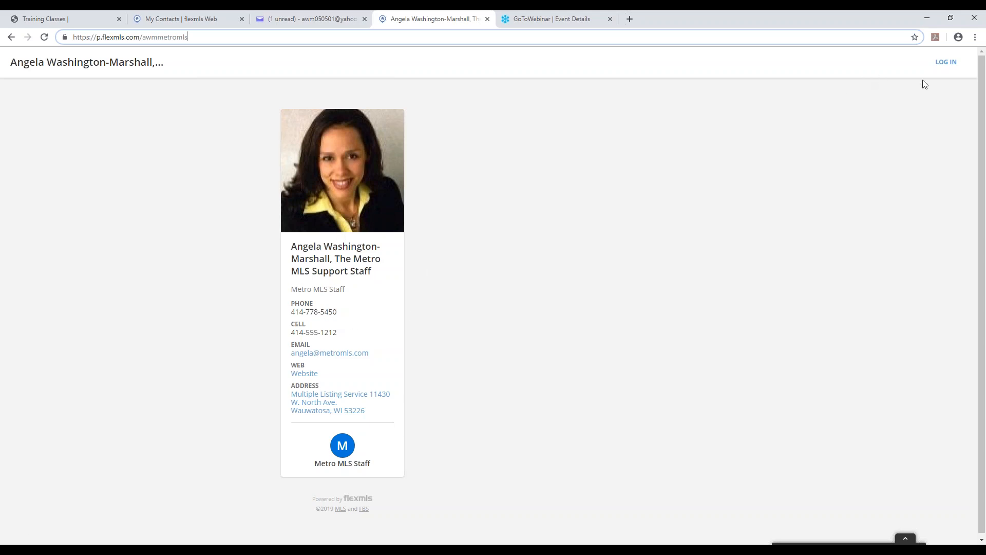
left_click(948, 64)
left_click(561, 229)
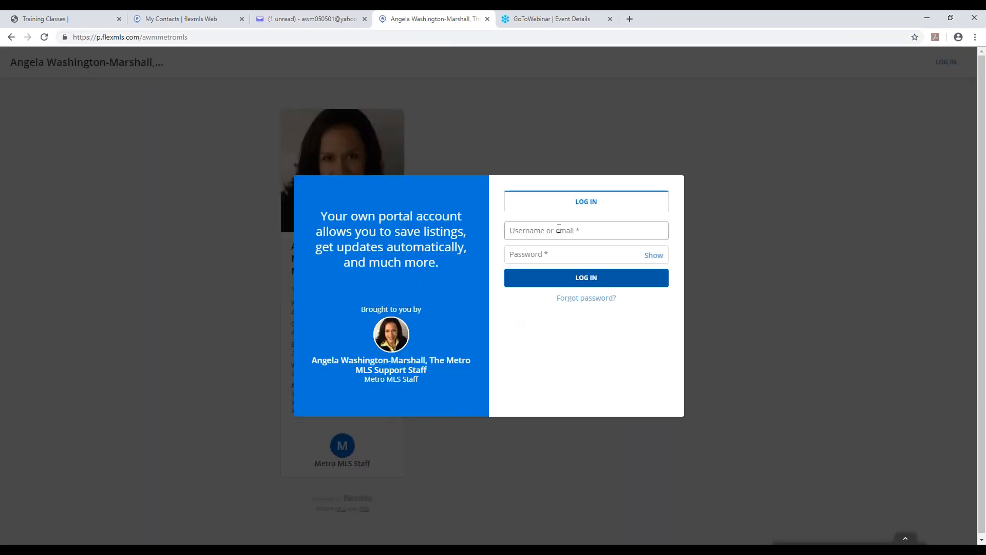
key("Tab")
type("****")
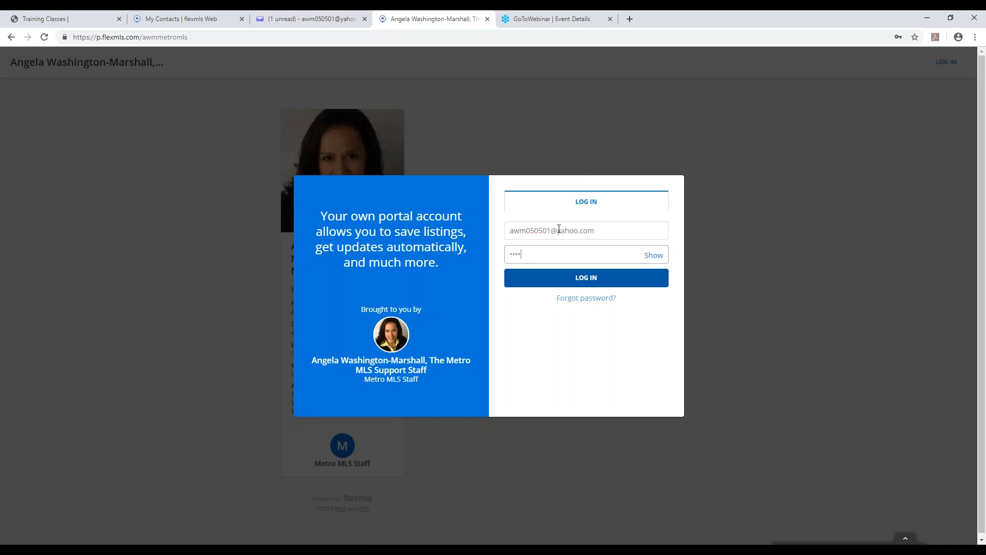
left_click(590, 279)
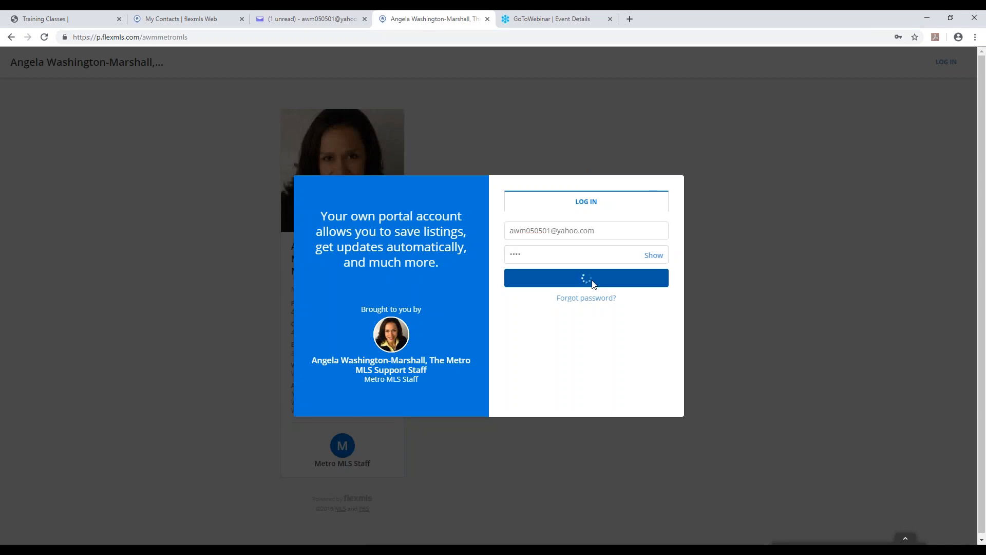